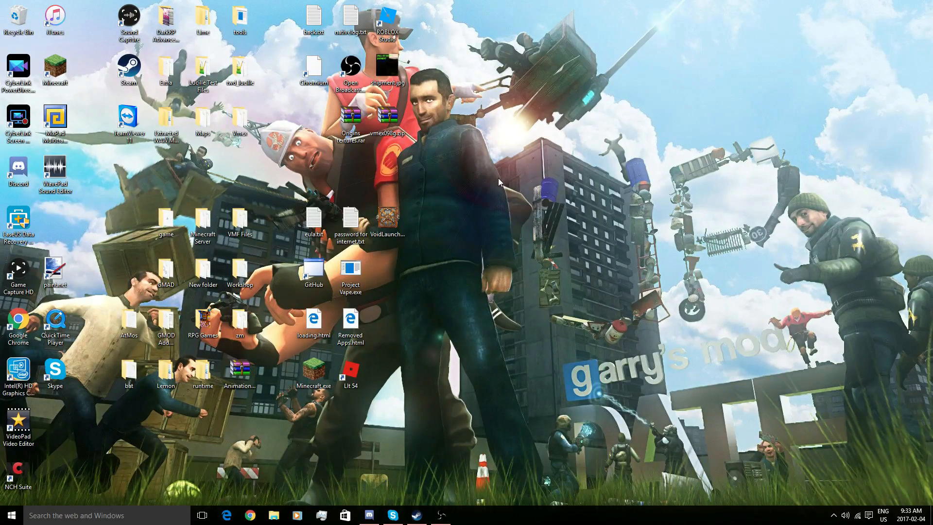
- Search Google for 'Steam CMD', open the Valve SteamCMD wiki page and download steamcmd.zip for Windows
click(250, 516)
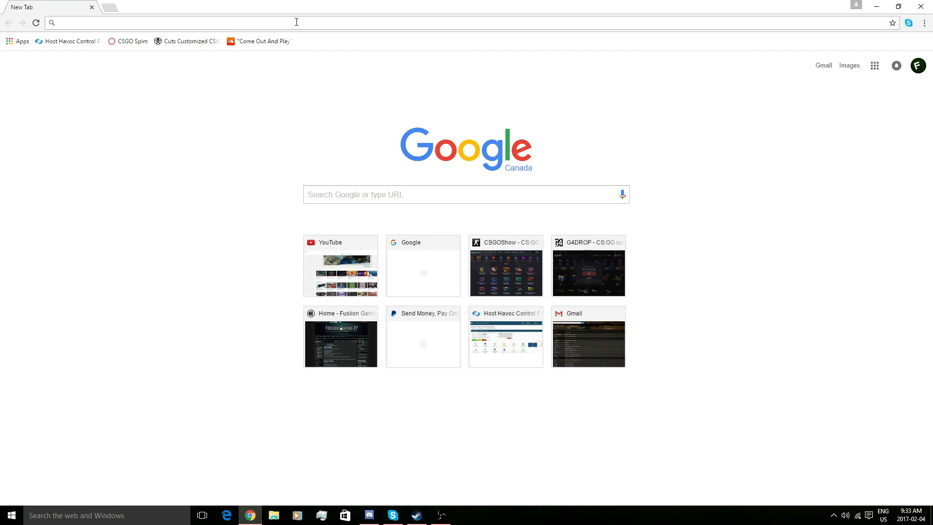
text(Steam C)
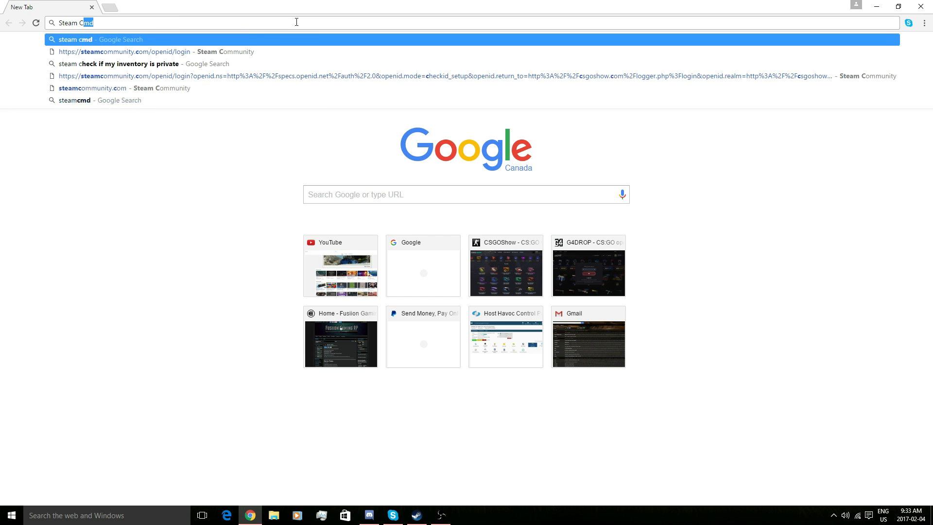
text(MD)
key(Return)
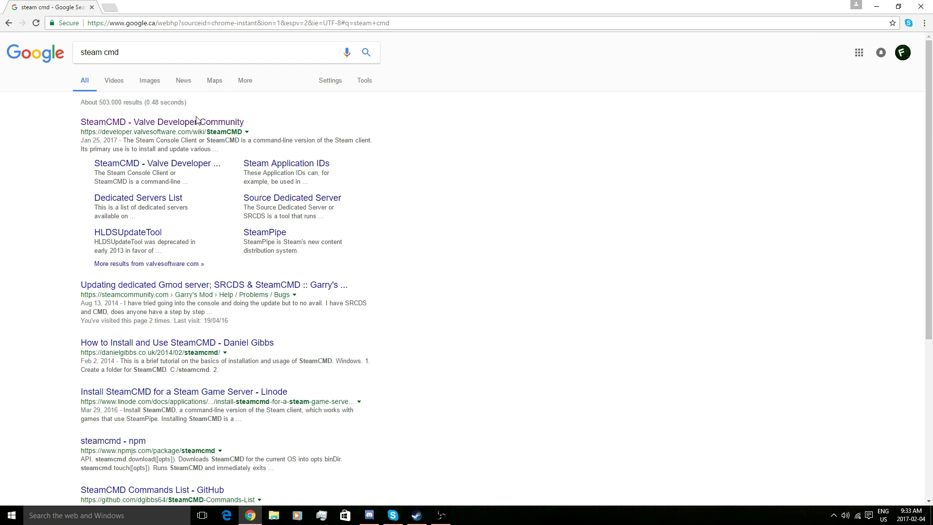
click(194, 125)
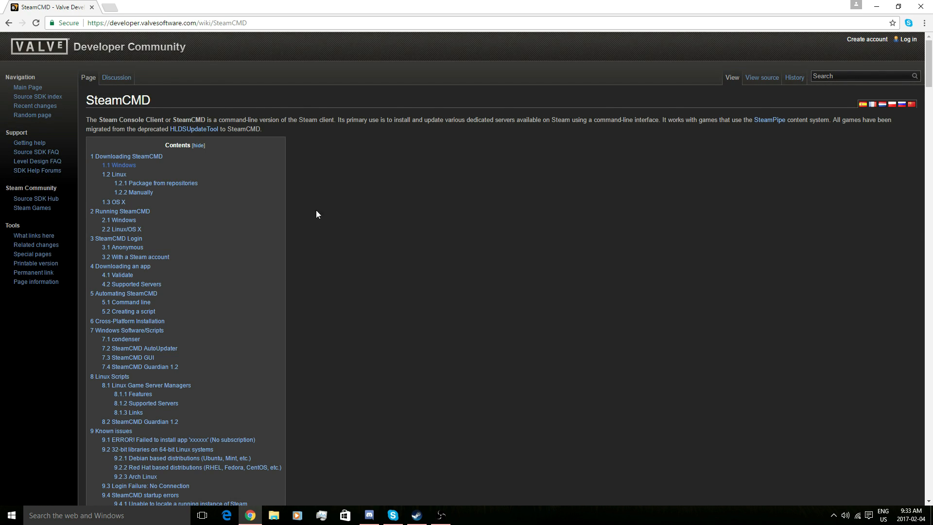
click(132, 168)
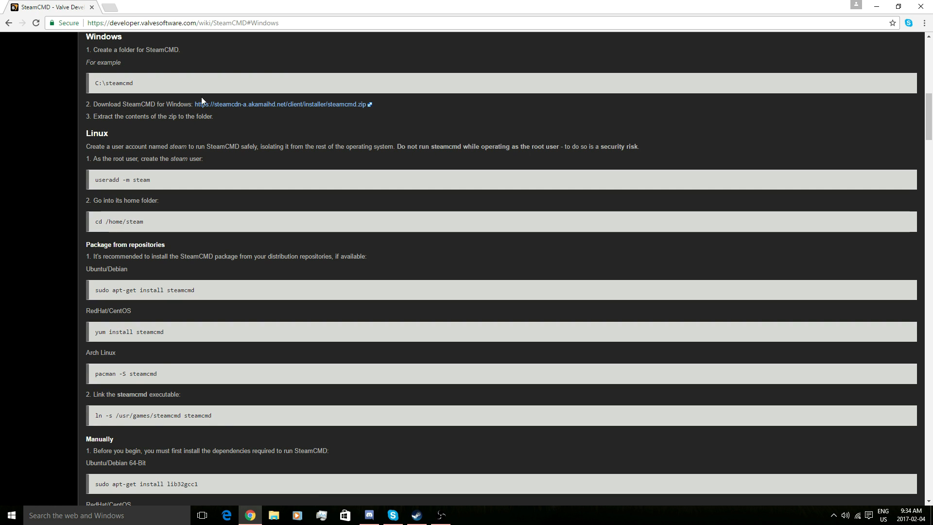
click(213, 108)
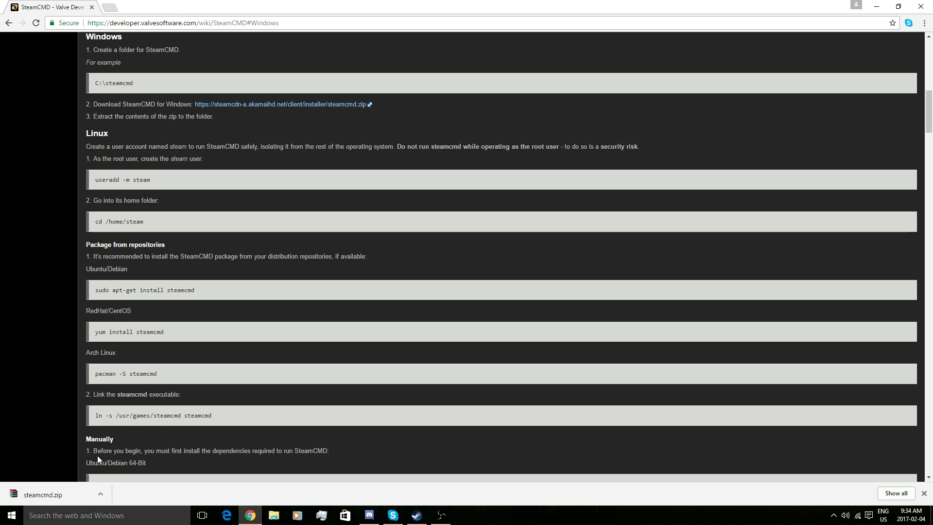
- Open steamcmd.zip in WinRAR, dismiss the licence reminder, and show the Desktop folder in File Explorer
click(63, 497)
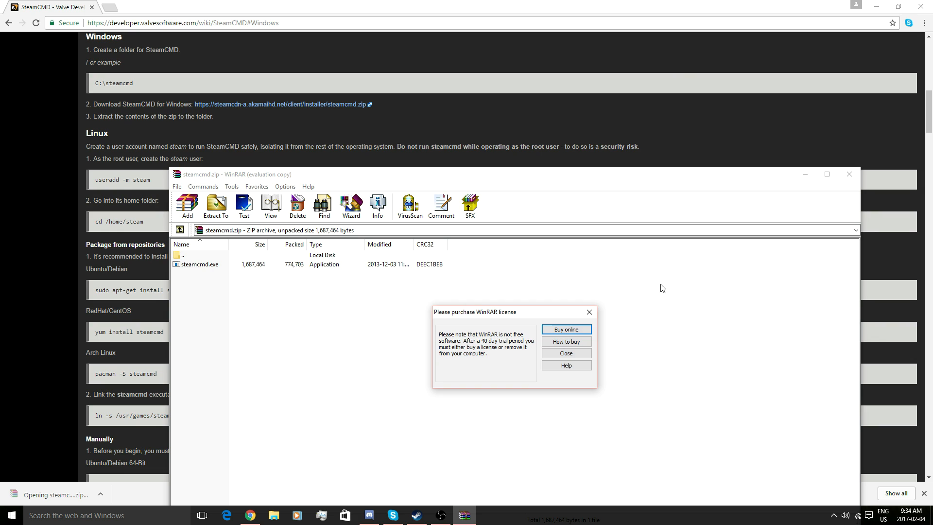
click(588, 313)
click(273, 516)
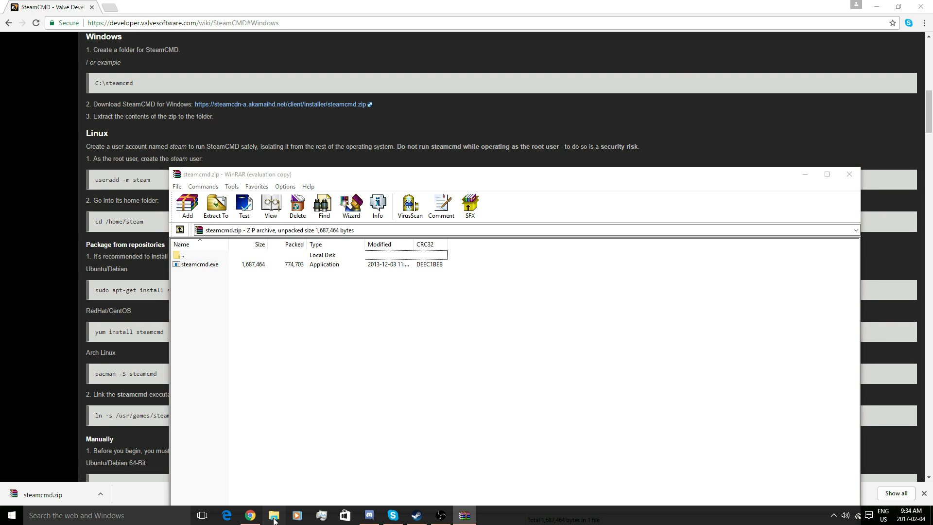
drag(496, 169, 555, 134)
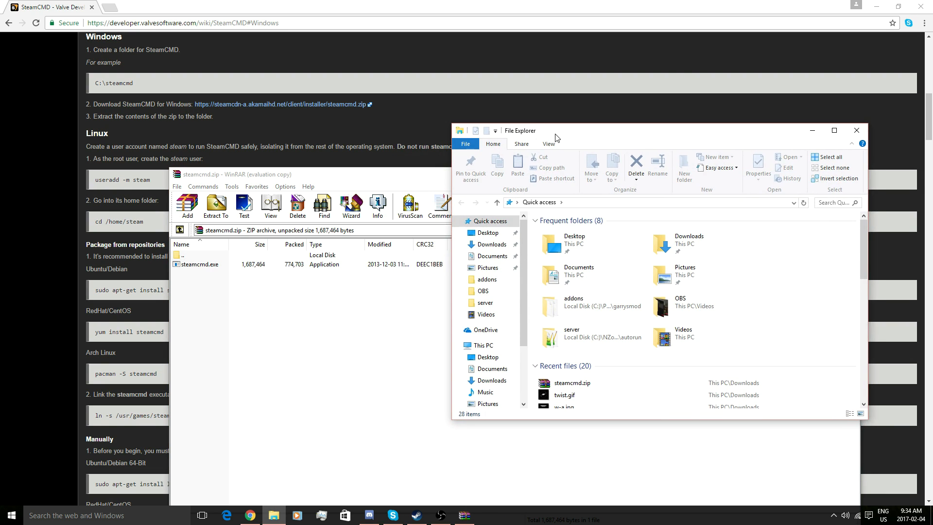
click(474, 356)
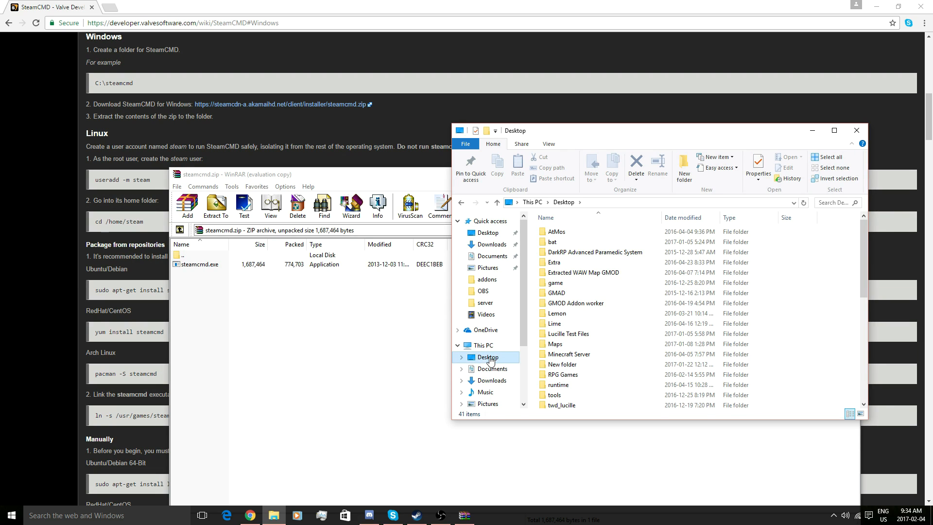
- Create a new folder named 'Steam CMD' on the Desktop
right_click(824, 312)
mouse_move(847, 414)
click(793, 413)
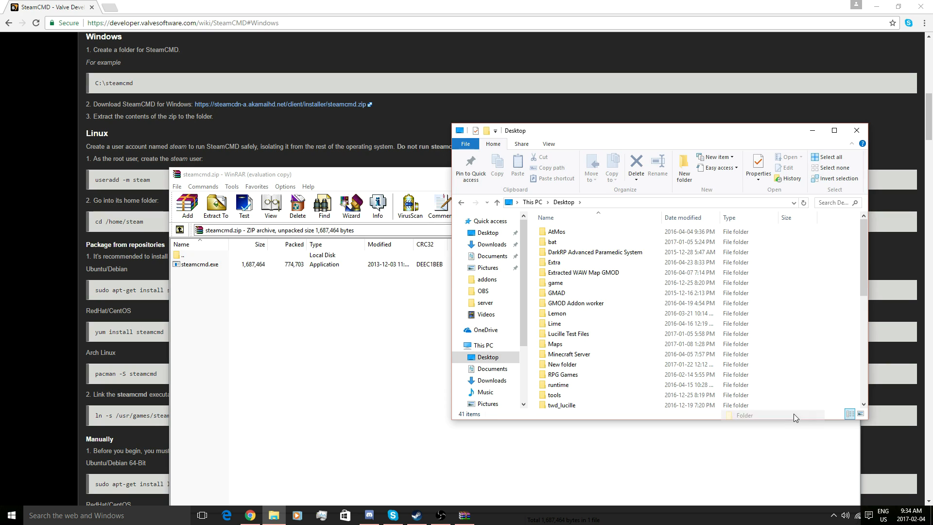
text(Steam, )
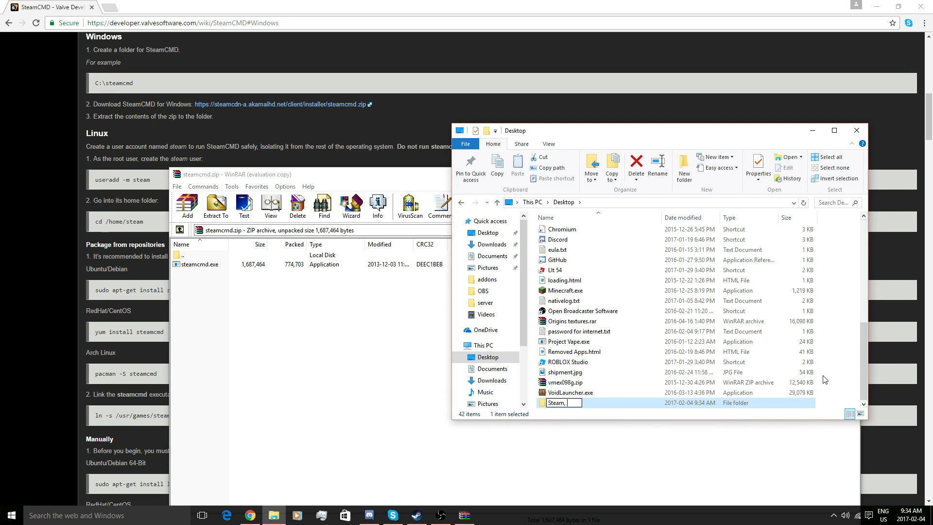
key(BackSpace)
key(BackSpace)
text( CMD)
key(Return)
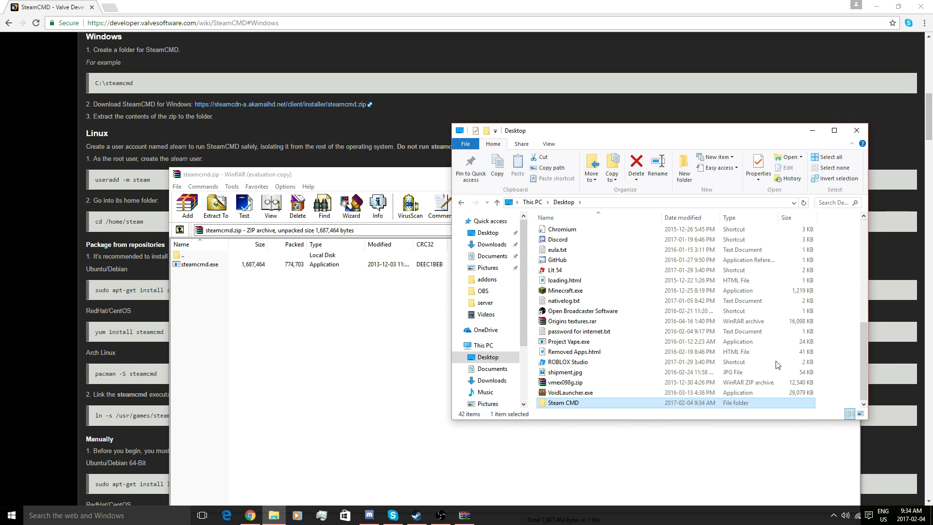
- Extract steamcmd.exe from the archive into the Steam CMD folder and close WinRAR
drag(296, 178, 749, 372)
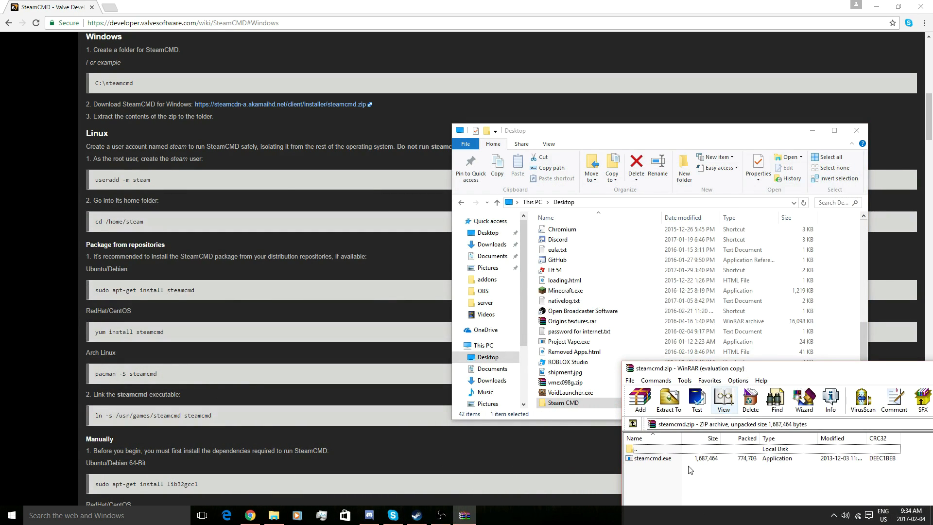
click(657, 457)
drag(657, 456, 574, 407)
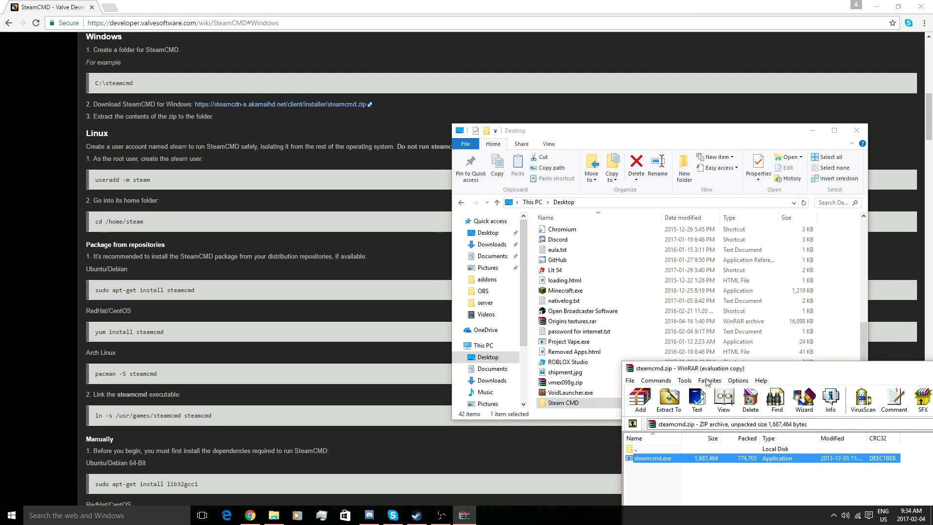
drag(719, 368, 78, 378)
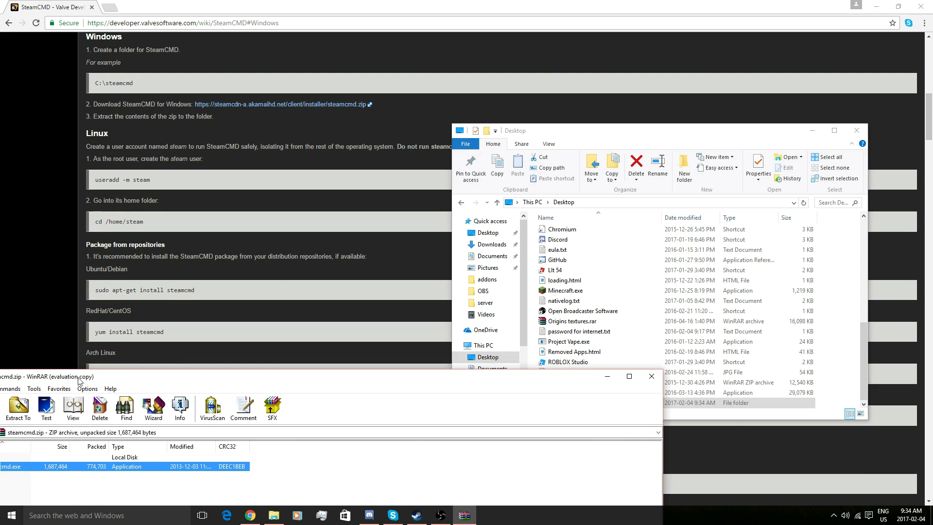
click(652, 378)
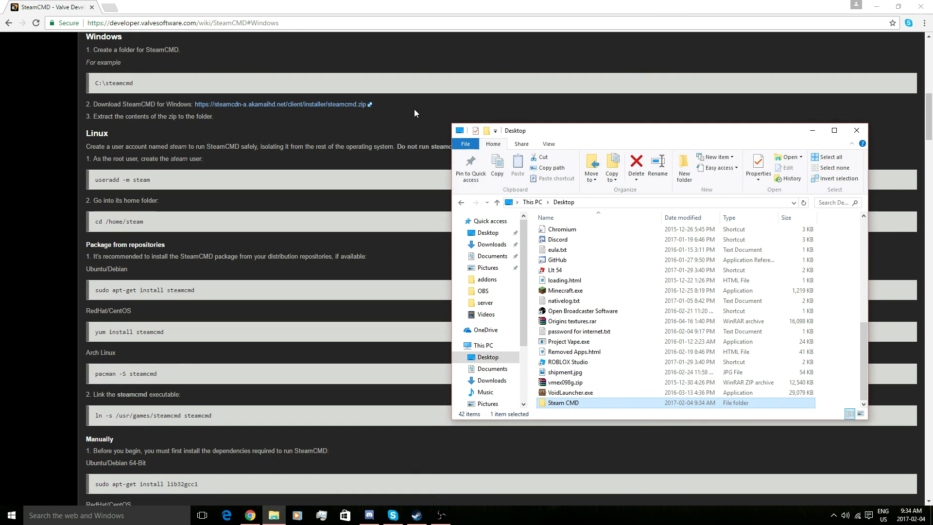
- Minimize Chrome and show Local Disk (C:) in File Explorer
click(876, 6)
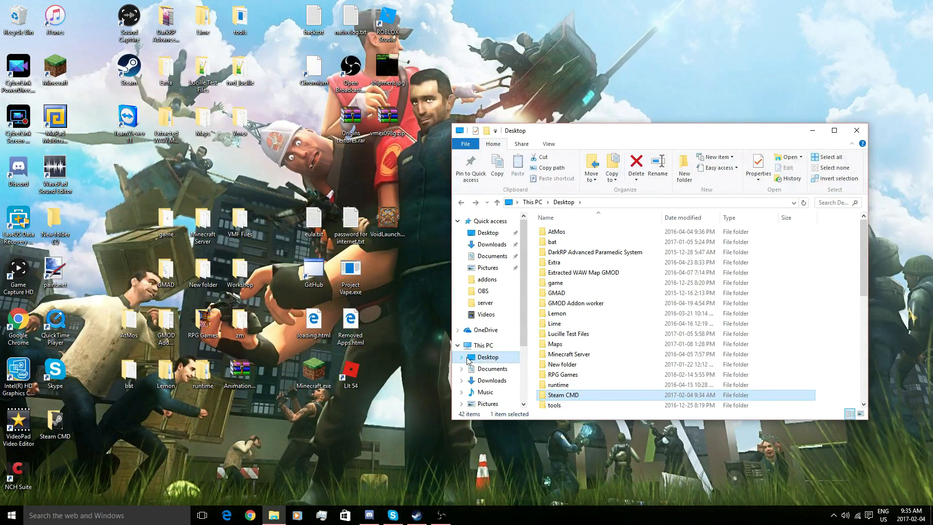
scroll(468, 361, down, 1)
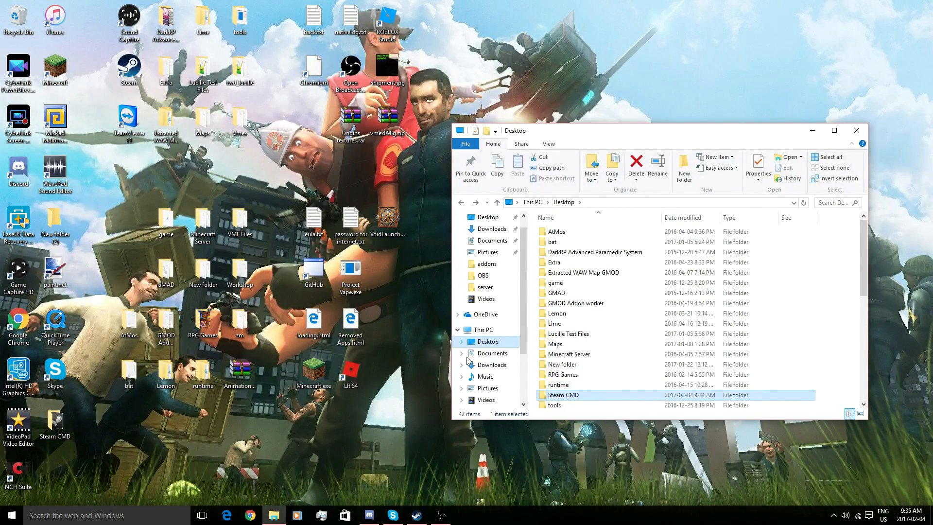
scroll(467, 360, down, 1)
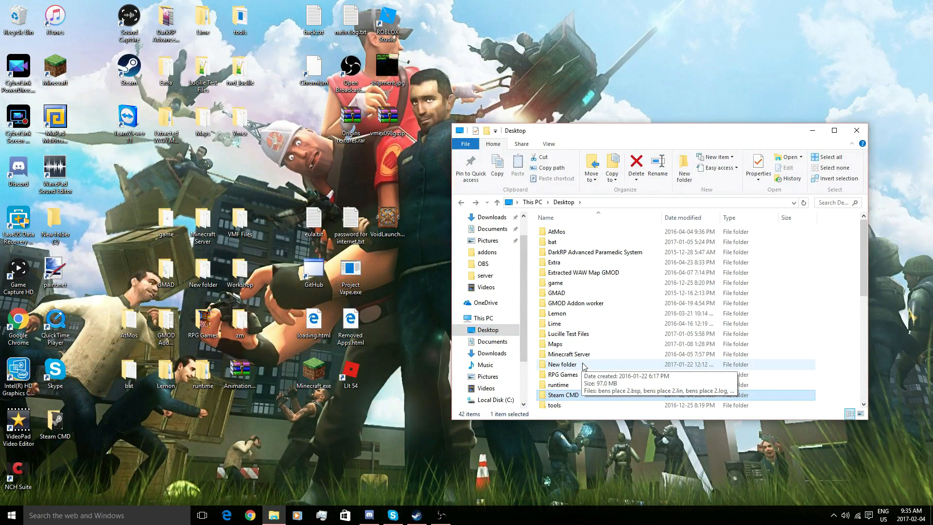
scroll(486, 384, down, 1)
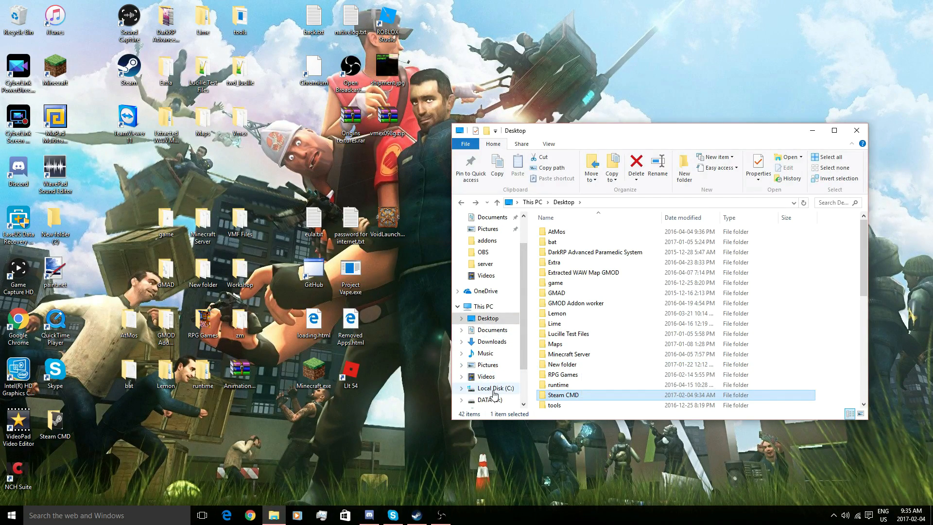
click(493, 389)
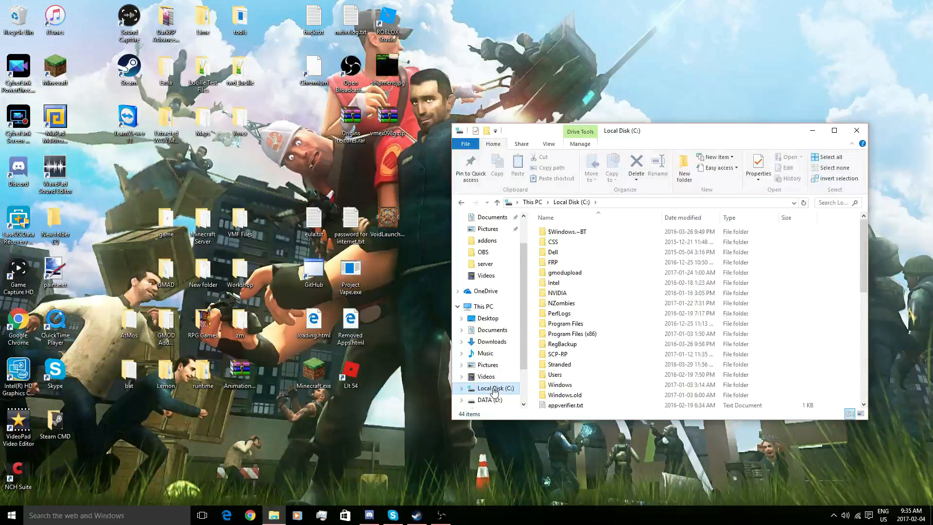
- Create a folder named 'DarkRP' on Local Disk (C:), then go back to the Desktop listing
right_click(832, 300)
mouse_move(849, 404)
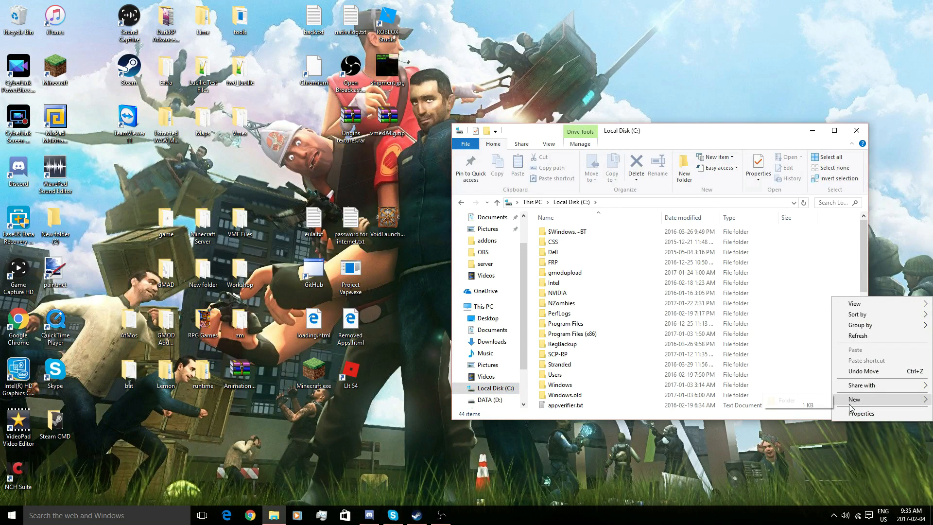
click(816, 402)
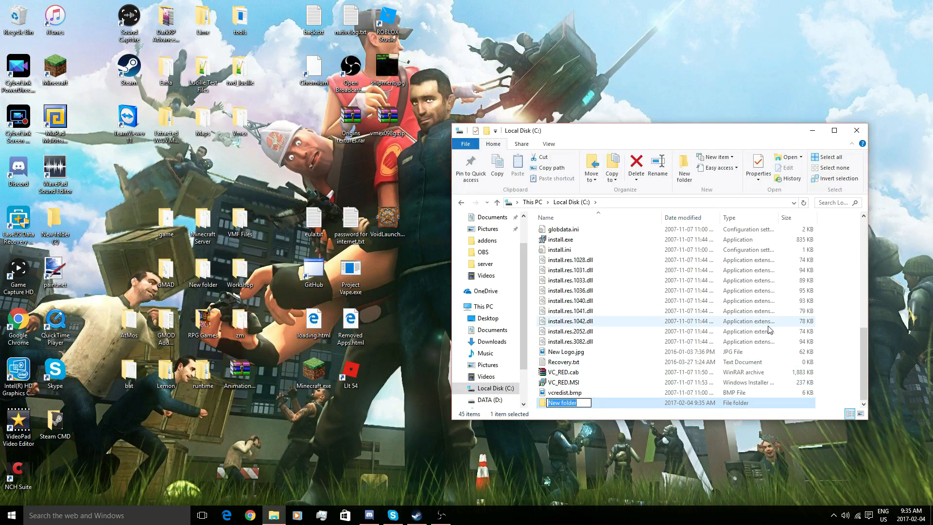
text(DarkRP)
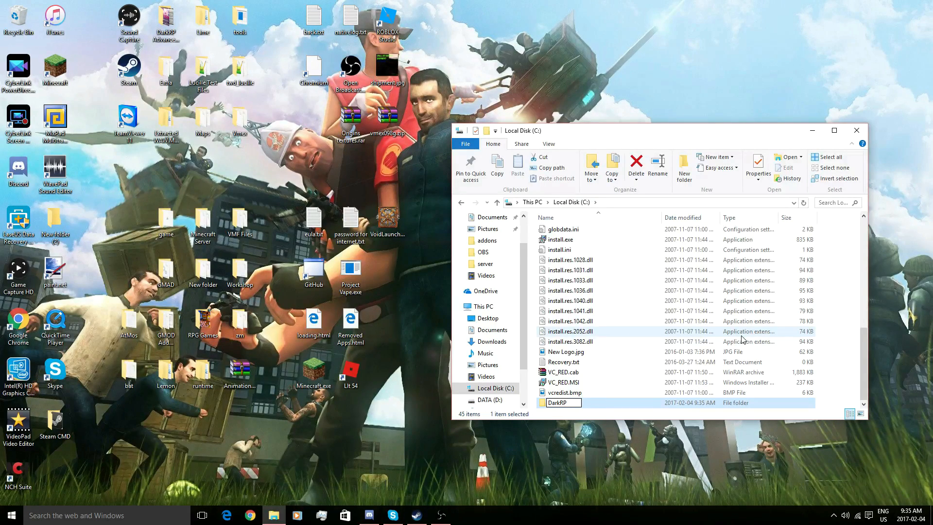
key(Return)
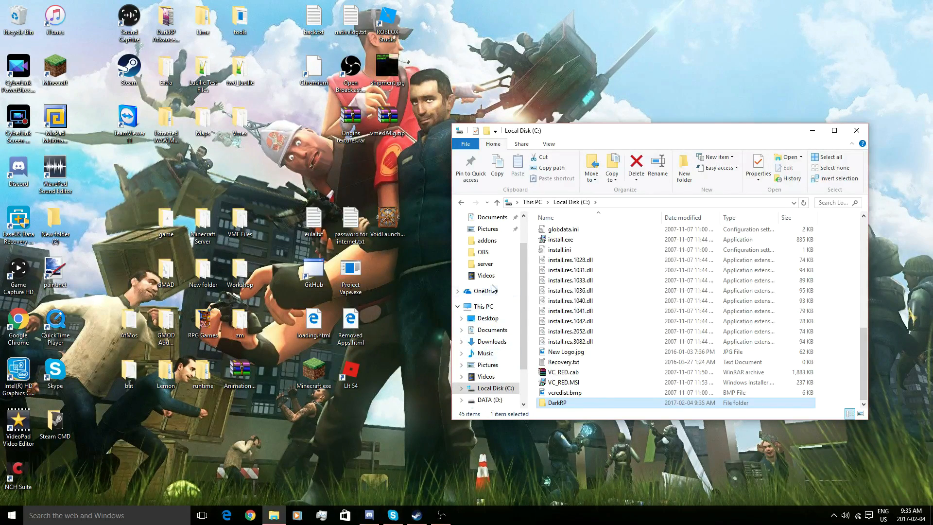
scroll(493, 287, up, 1)
click(505, 330)
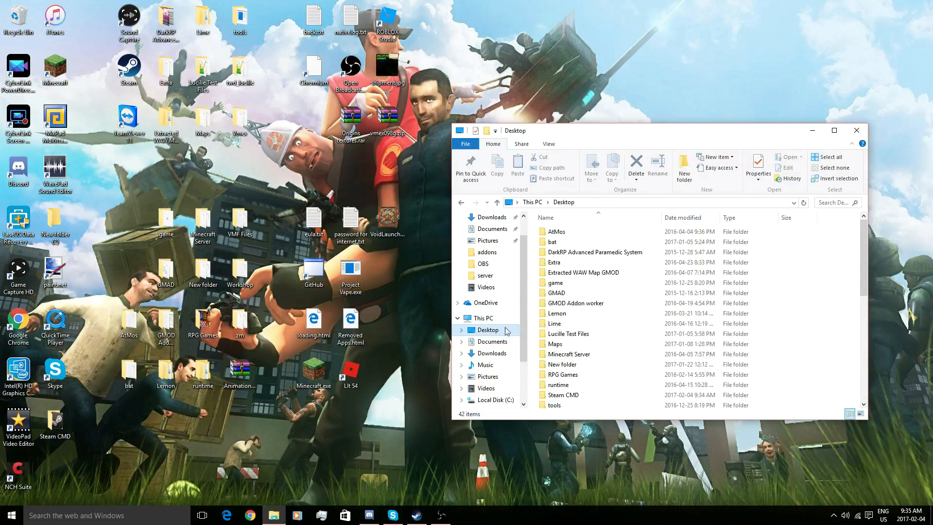
- Launch steamcmd.exe from the Steam CMD folder and log in with 'login anonymous'
double_click(602, 394)
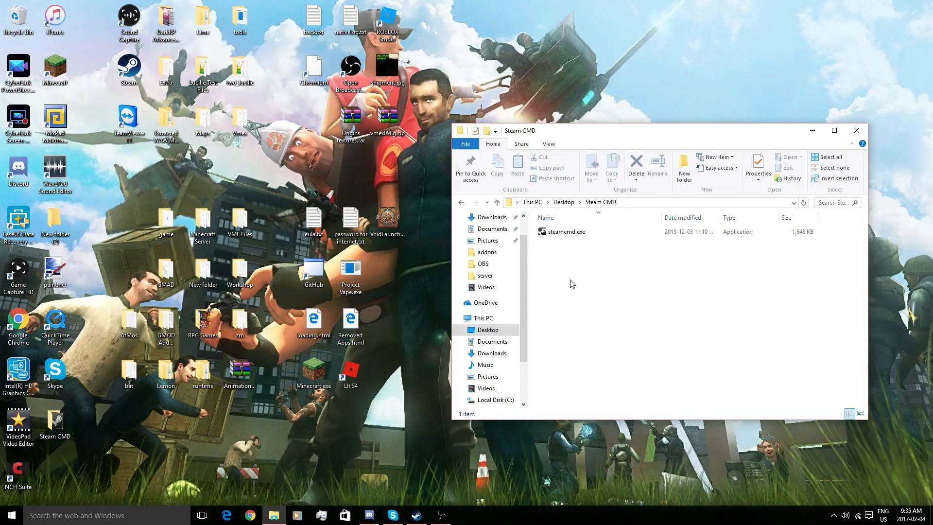
double_click(587, 232)
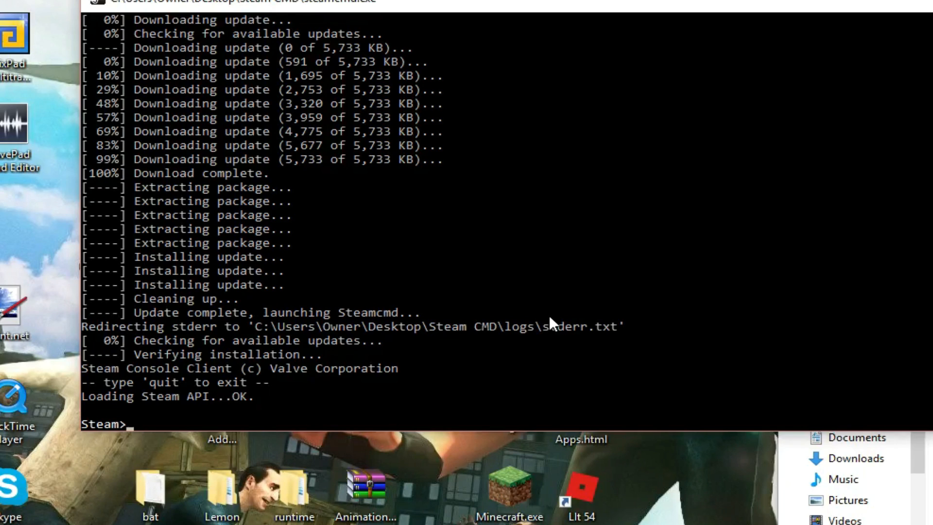
text(ogin anonymous)
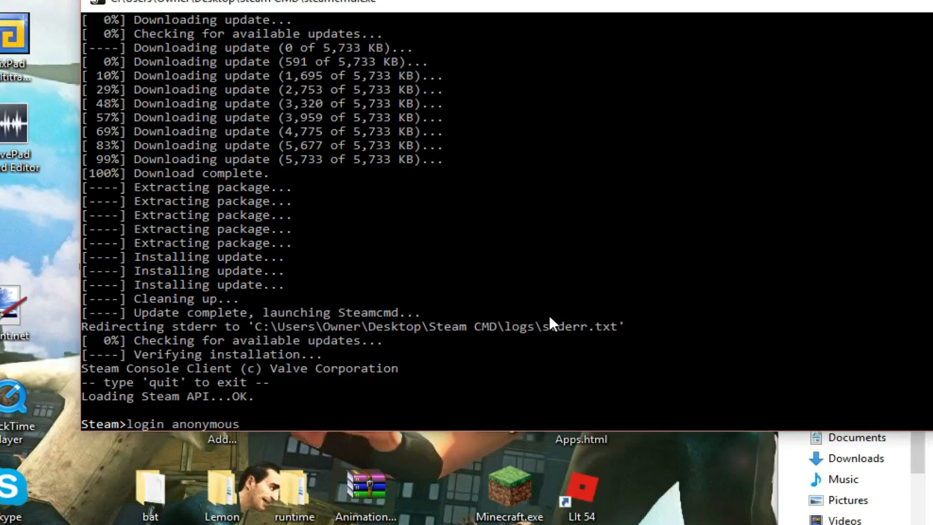
key(Return)
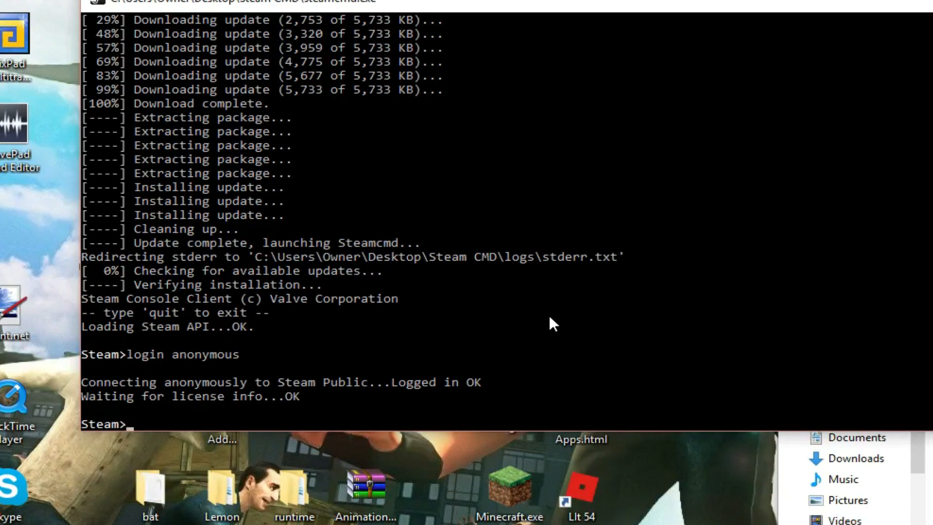
click(877, 516)
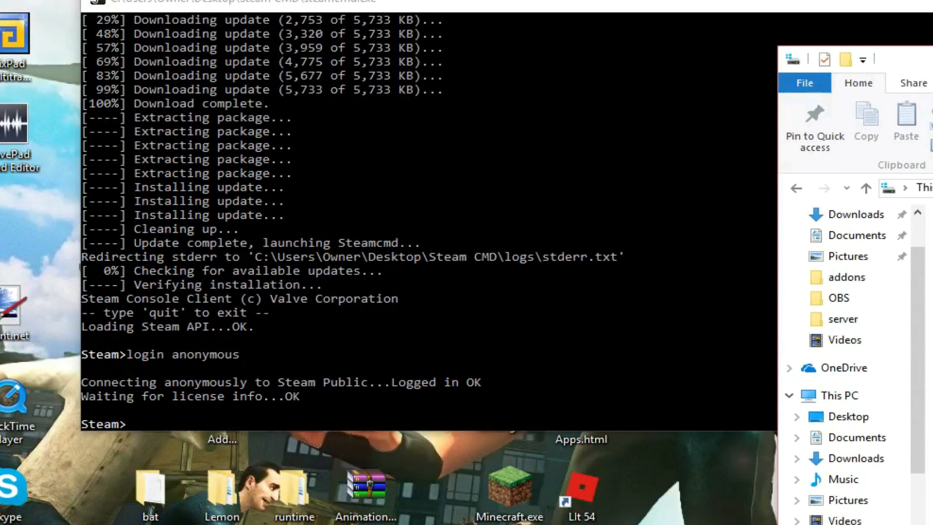
- Set force_install_dir to C:\DarkRP and start downloading with 'app_update 4020'
click(796, 188)
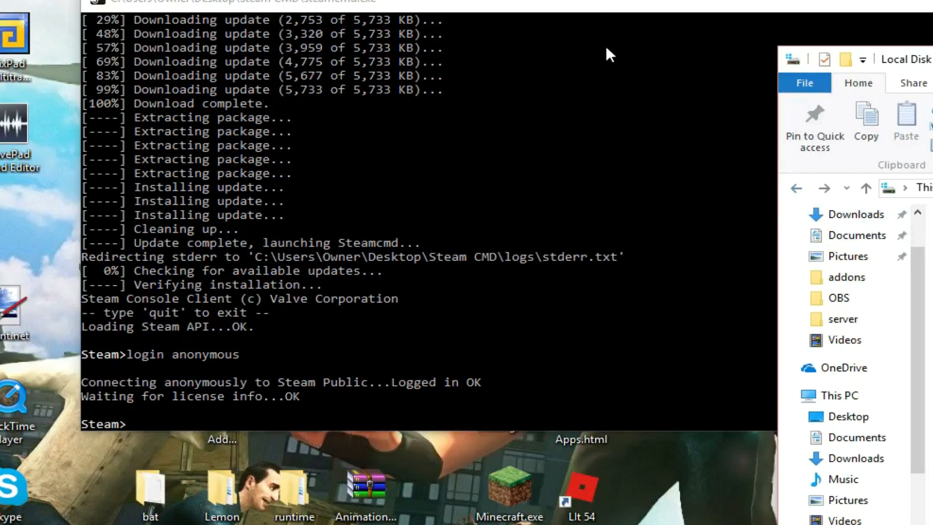
drag(605, 6, 496, 73)
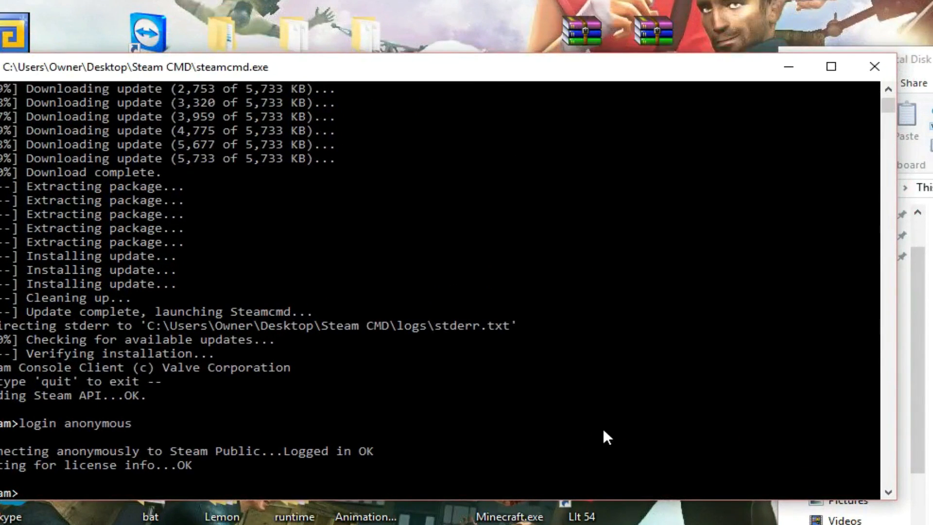
text(forec)
text(_install)
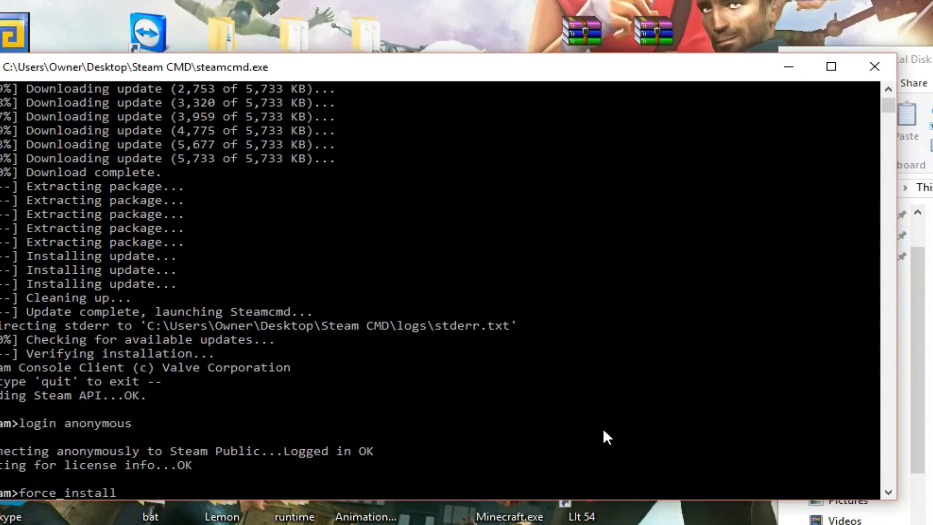
text(_di)
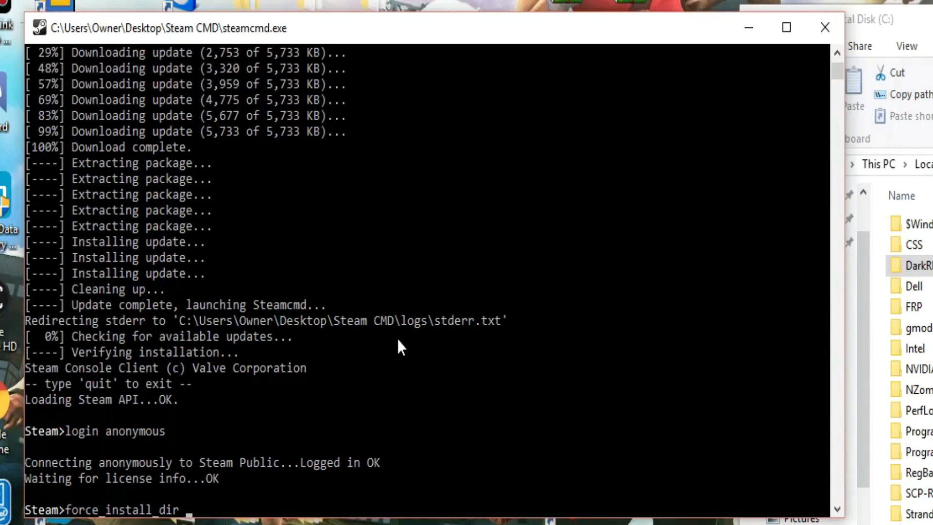
text(r )
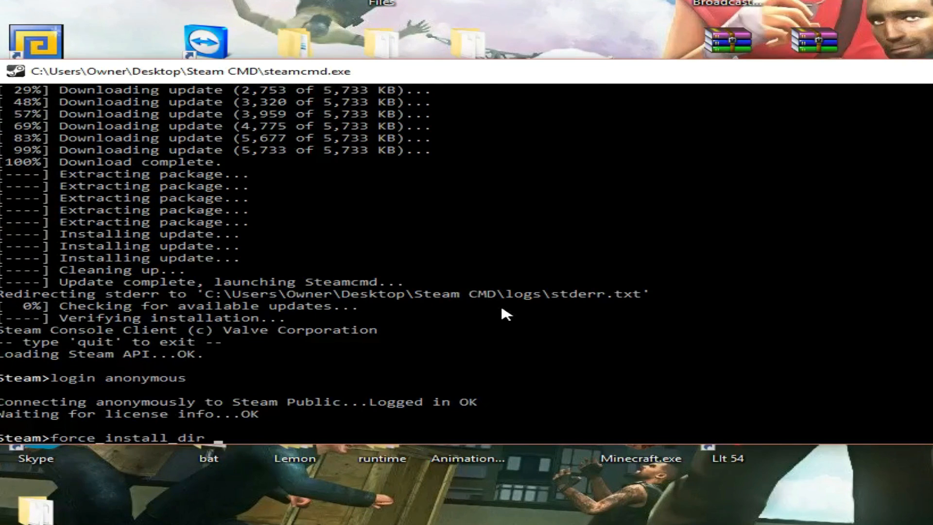
text(C:\DarkRP)
key(BackSpace)
key(Return)
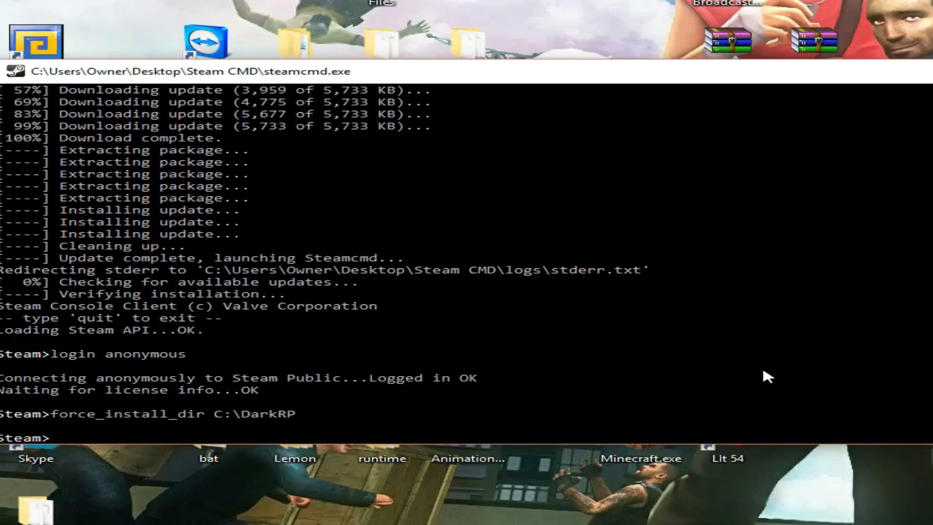
text(app_update 402)
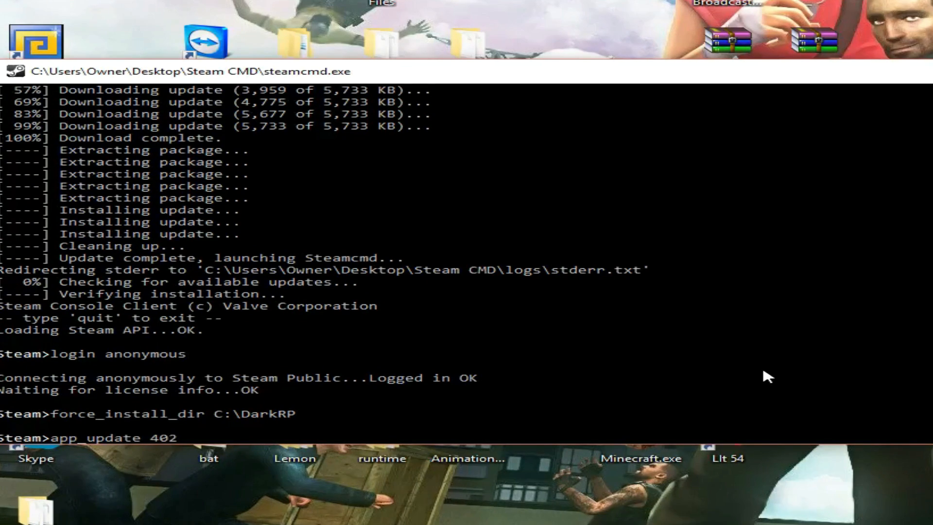
text(0)
key(Return)
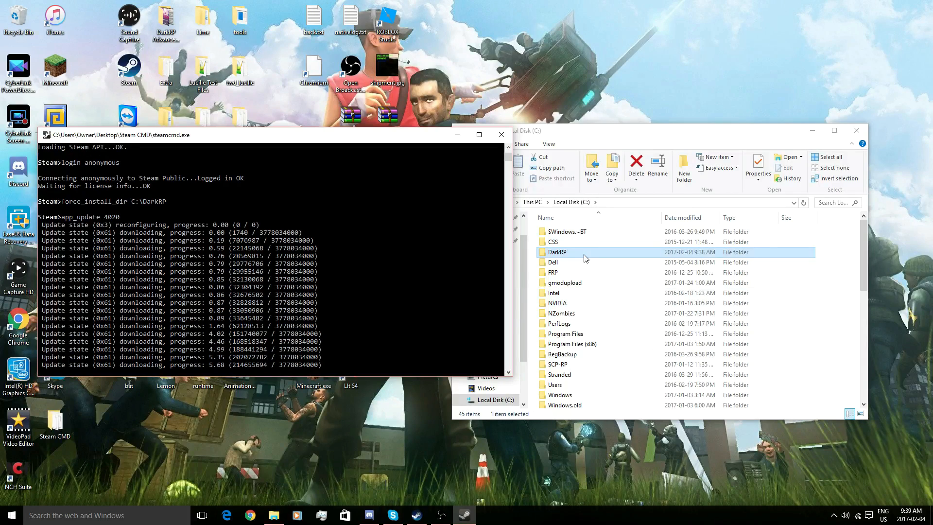
- Open the C:\DarkRP folder to check the server files while app 4020 finishes installing
double_click(584, 258)
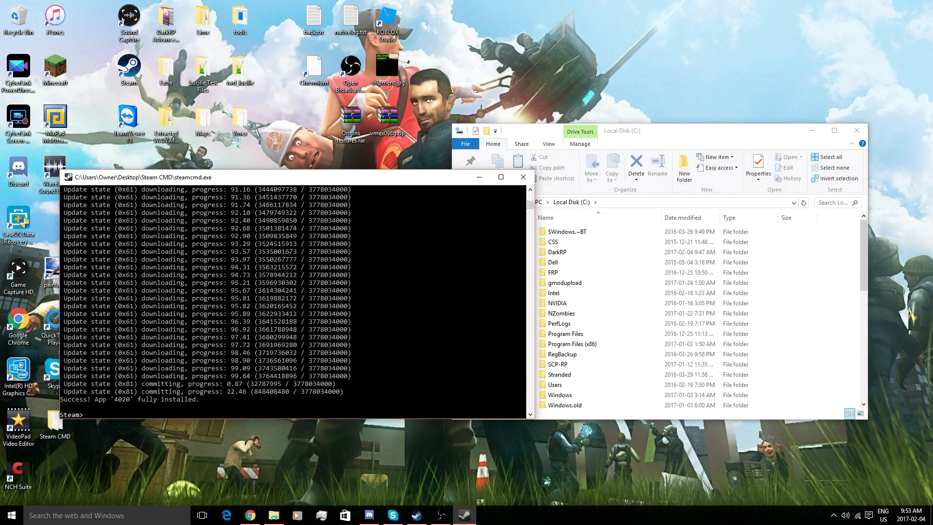
- Close the SteamCMD console and create a new text document in C:\DarkRP
click(523, 177)
double_click(557, 252)
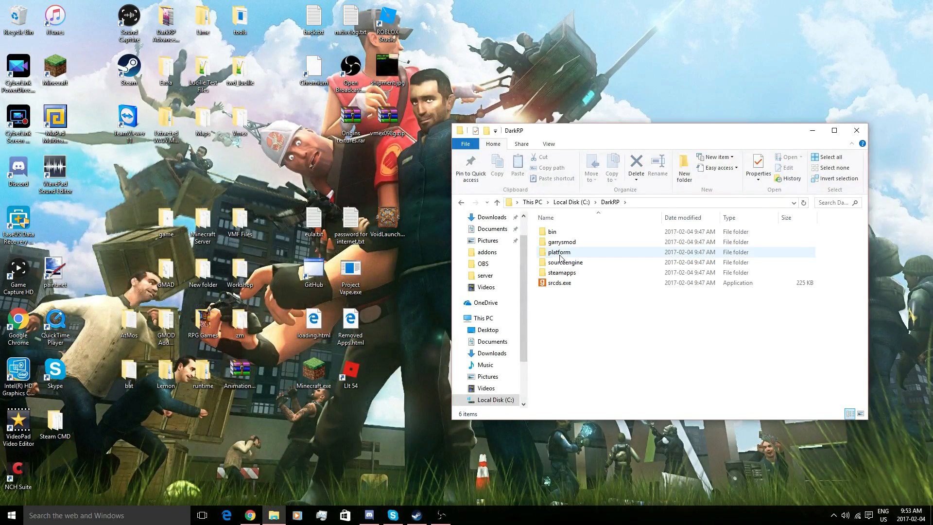
right_click(566, 312)
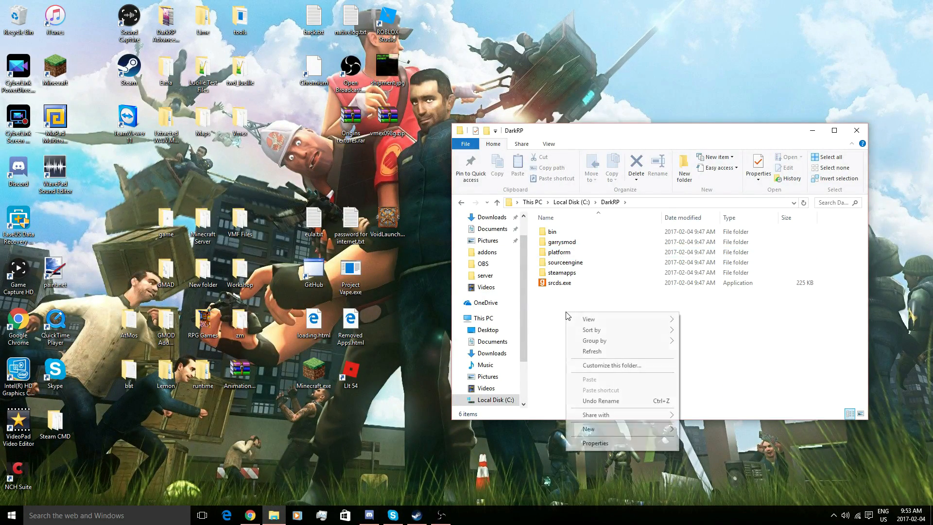
mouse_move(642, 427)
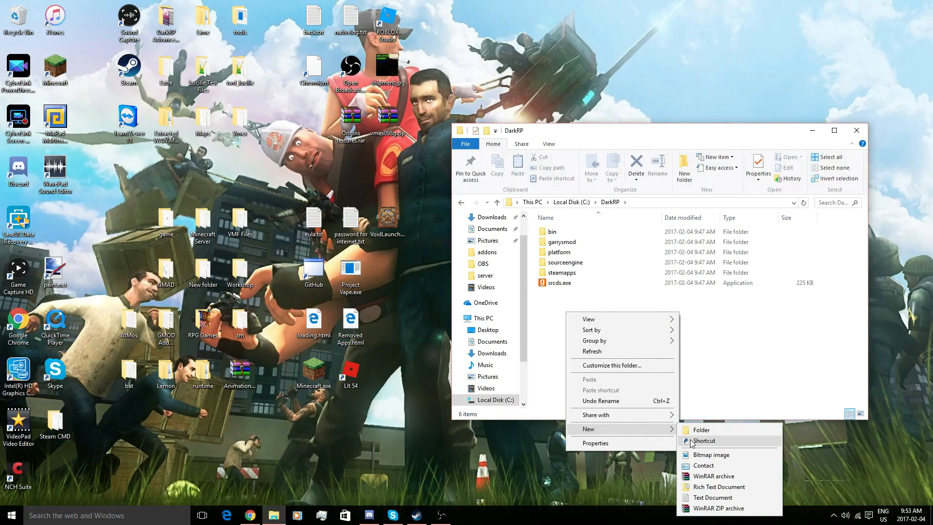
click(728, 497)
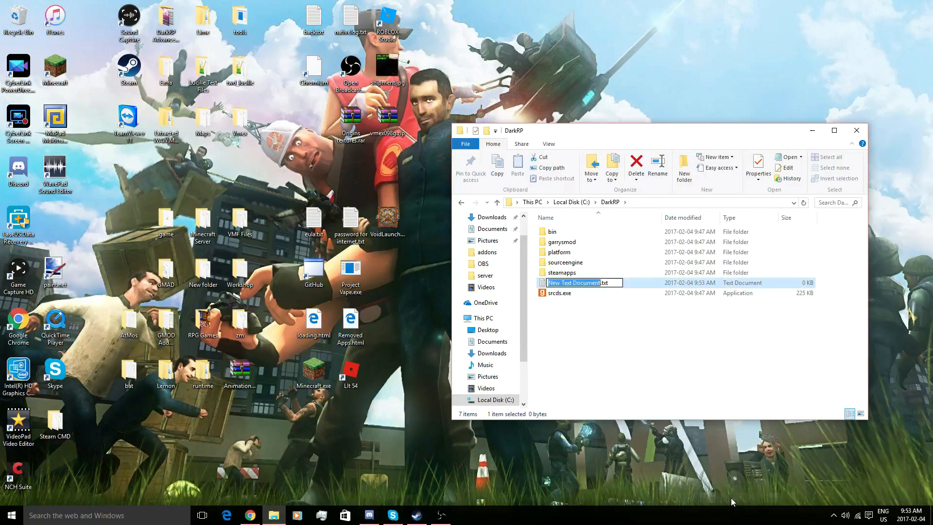
- Rename the new text document to start.bat and accept the extension change
text(sta)
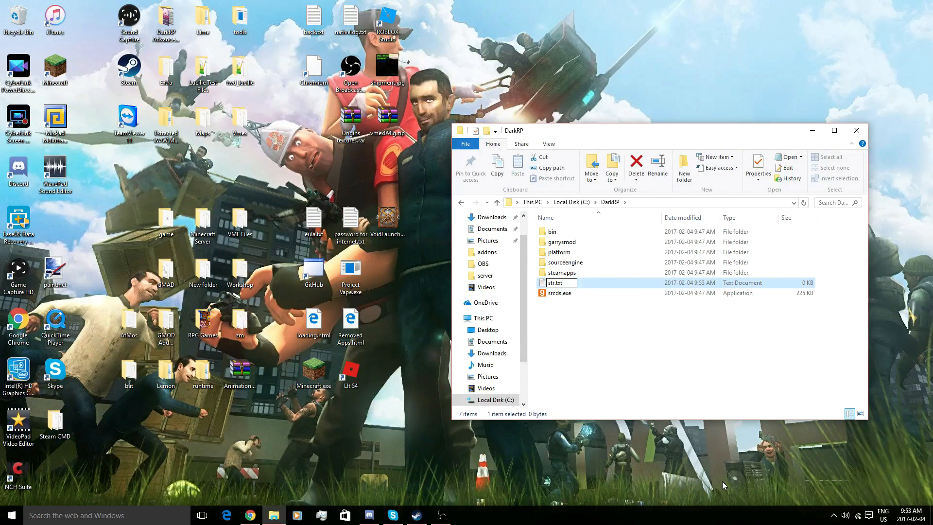
key(BackSpace)
text(art)
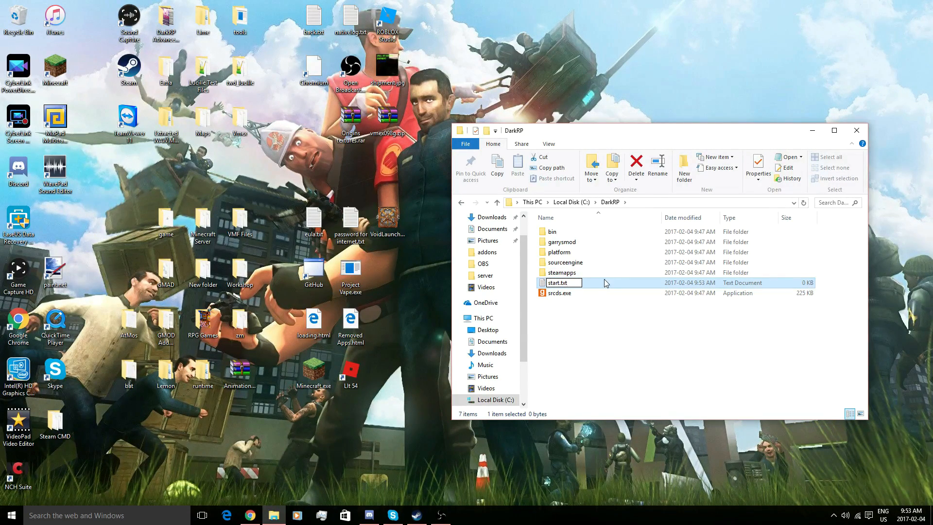
key(BackSpace)
key(BackSpace)
key(BackSpace)
text(bat)
key(Return)
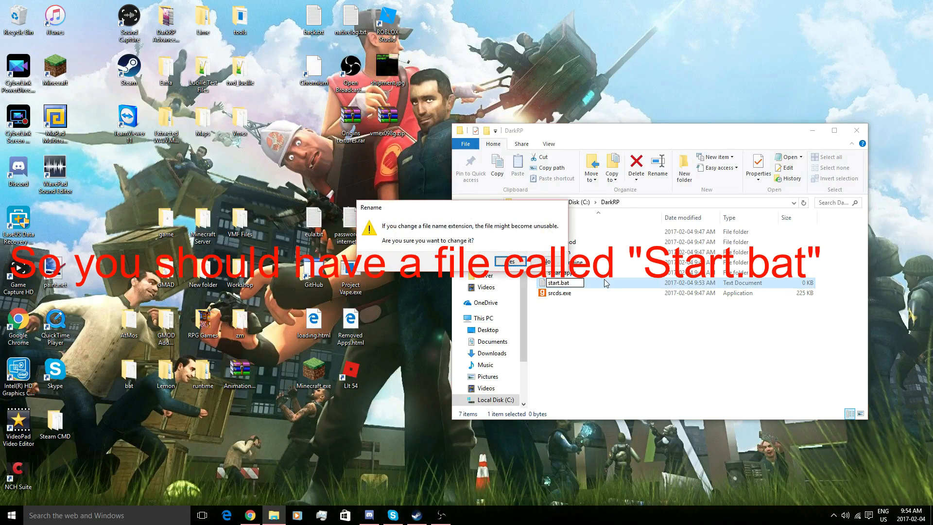
click(513, 261)
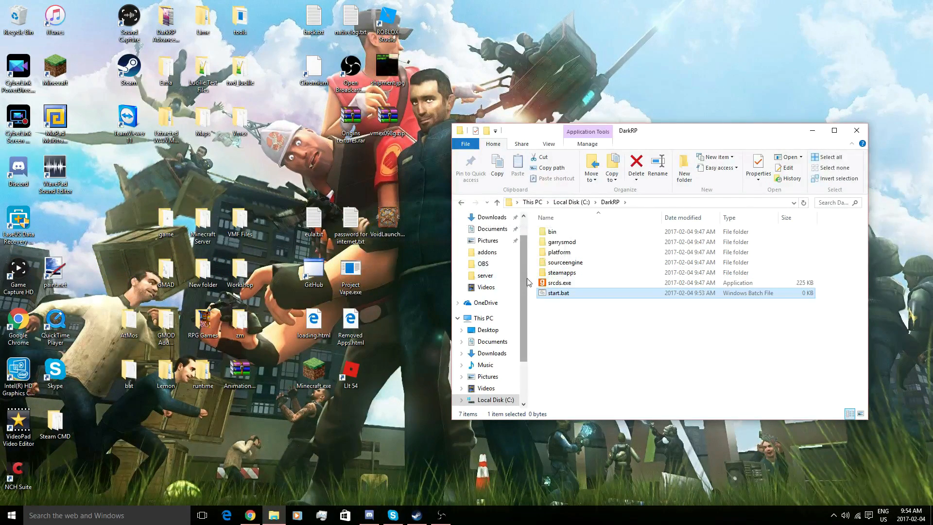
- Keep file name extensions shown in the folder view and select start.bat
click(528, 282)
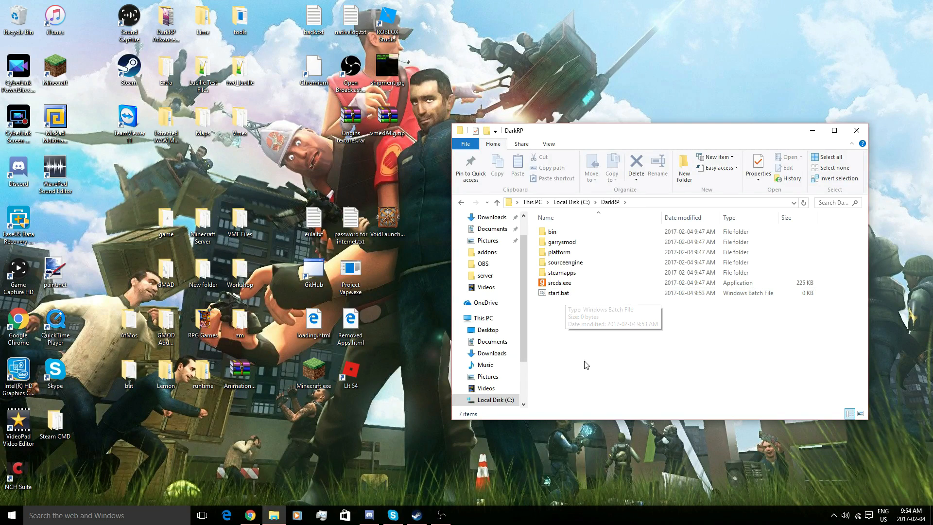
click(547, 142)
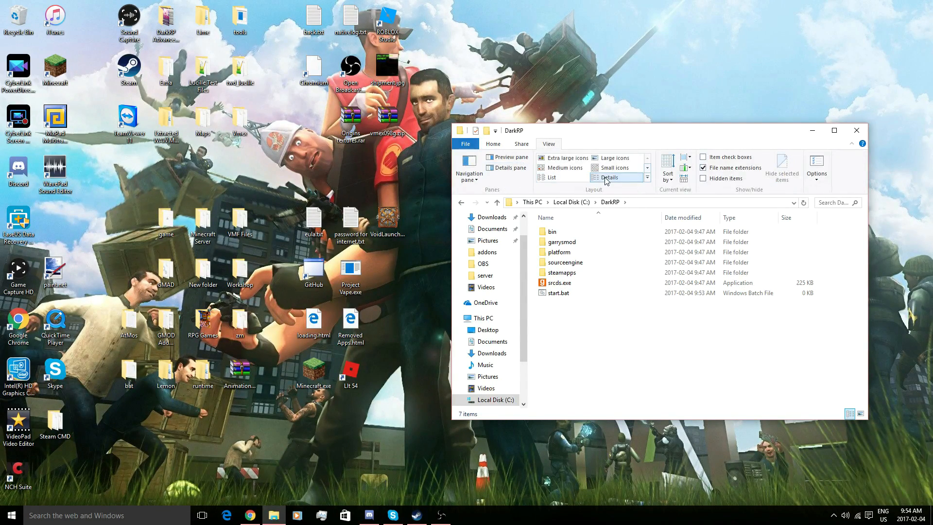
click(710, 168)
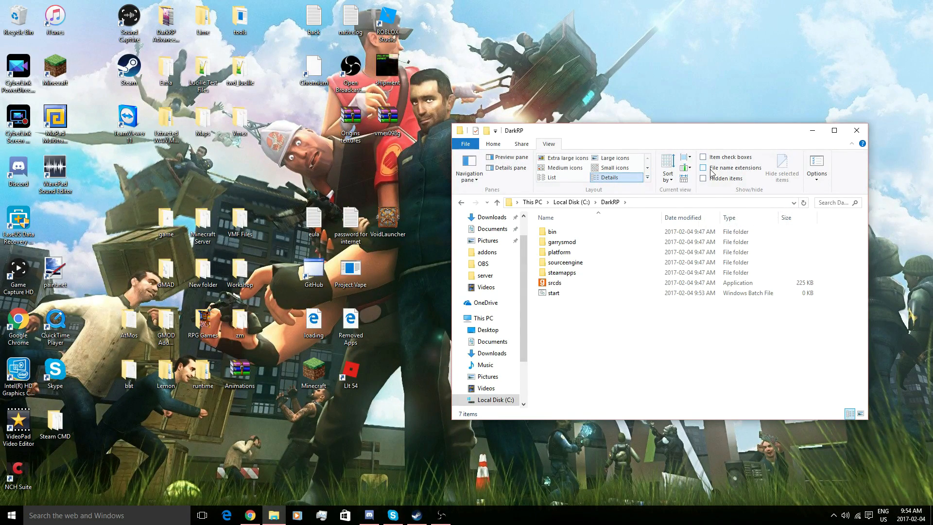
click(711, 170)
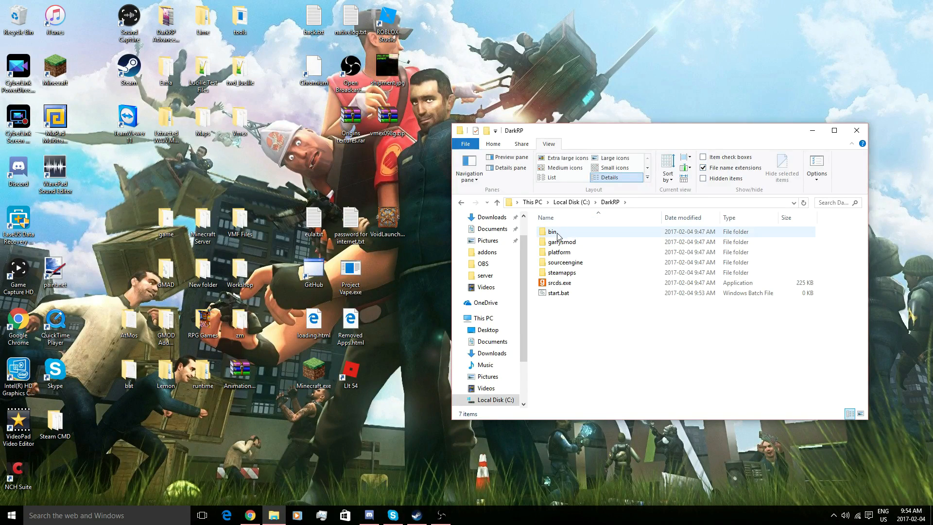
click(494, 145)
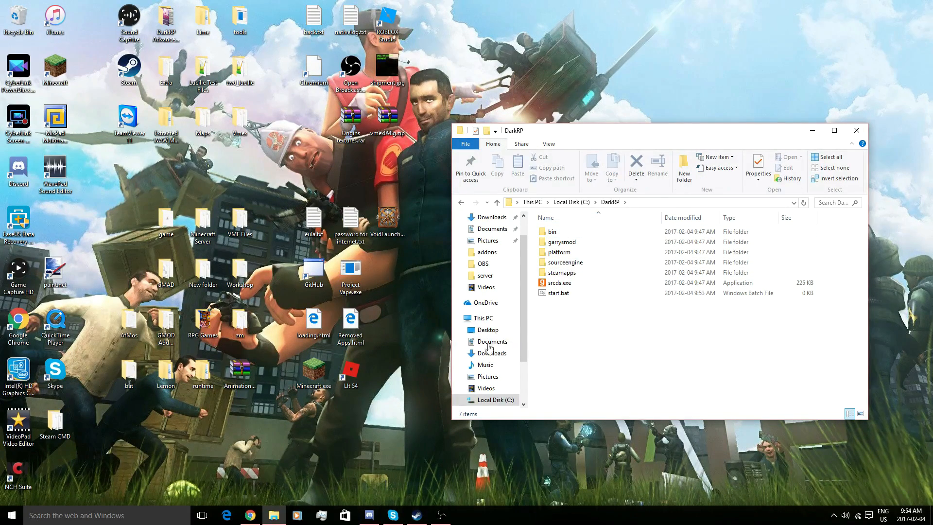
click(563, 293)
- Open start.bat in Notepad for editing and switch to the Pastebin Gmod start.bat script in Chrome
right_click(569, 290)
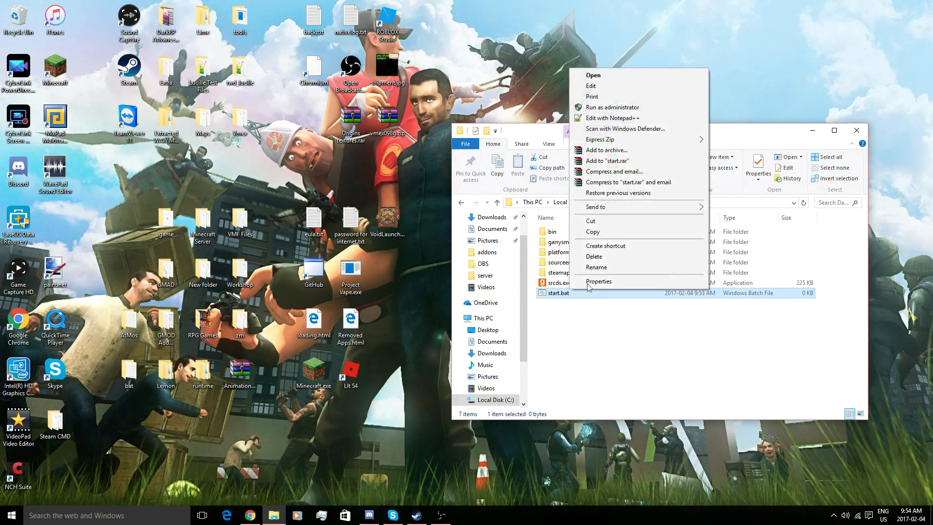
click(591, 86)
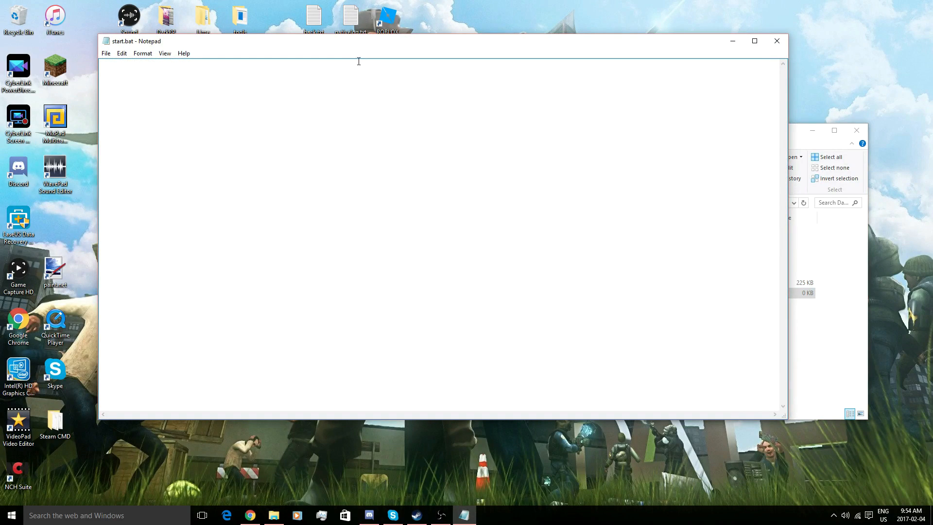
drag(346, 46, 367, 62)
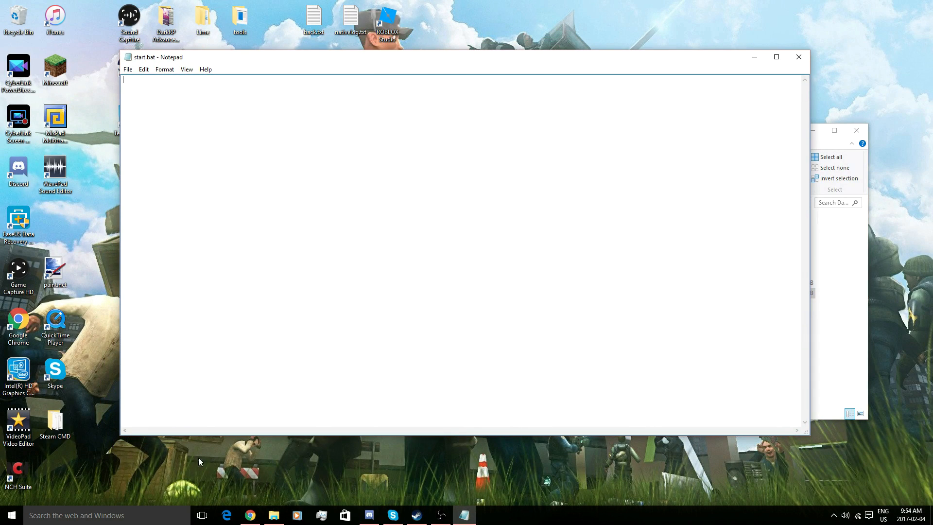
click(250, 515)
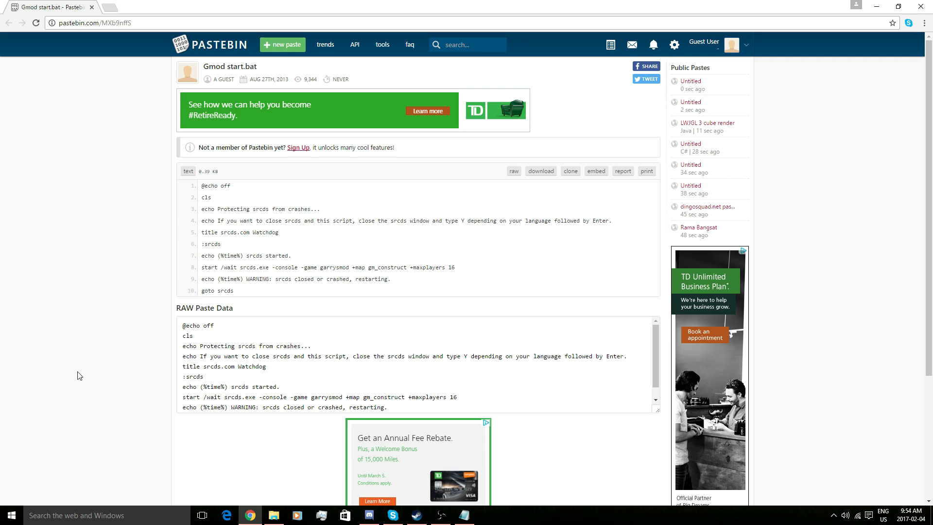
- Select the entire raw srcds watchdog script on Pastebin, then minimize Chrome to return to Notepad
scroll(291, 222, down, 2)
scroll(291, 223, up, 1)
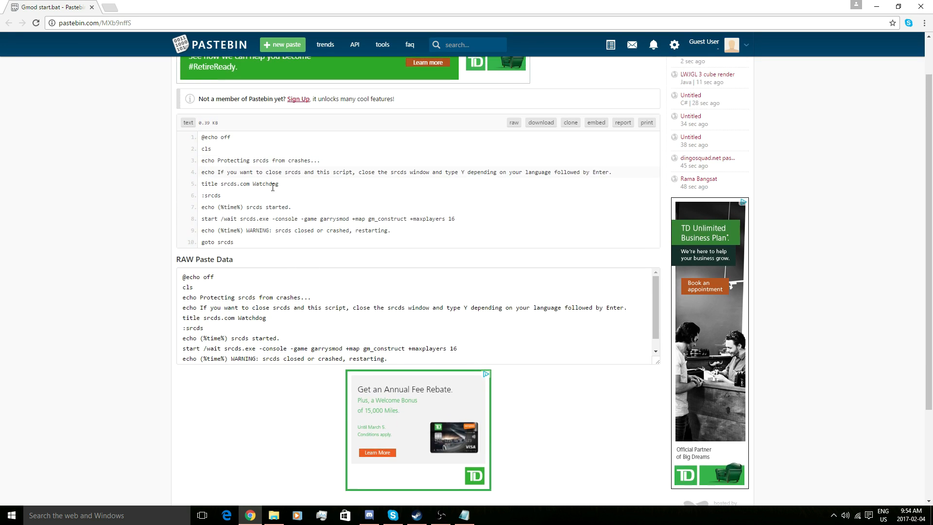
drag(180, 275, 412, 363)
key(ctrl+c)
scroll(408, 352, down, 2)
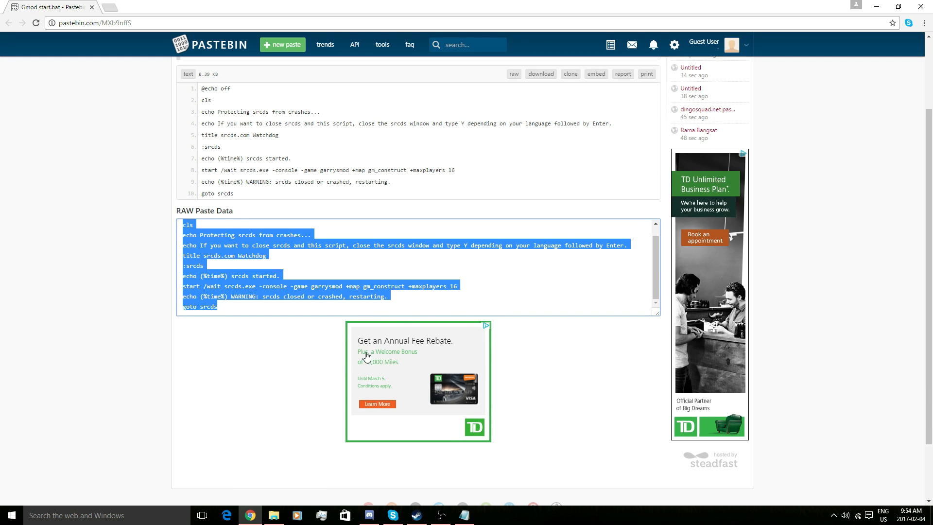
click(876, 7)
- Paste the script into start.bat and change max players from 16 to 20
key(ctrl+v)
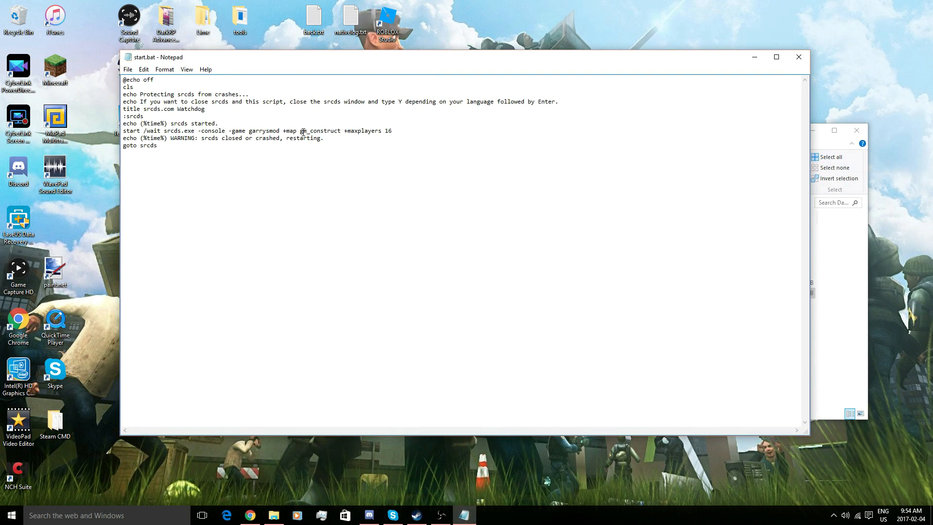
double_click(394, 129)
text(20)
click(213, 149)
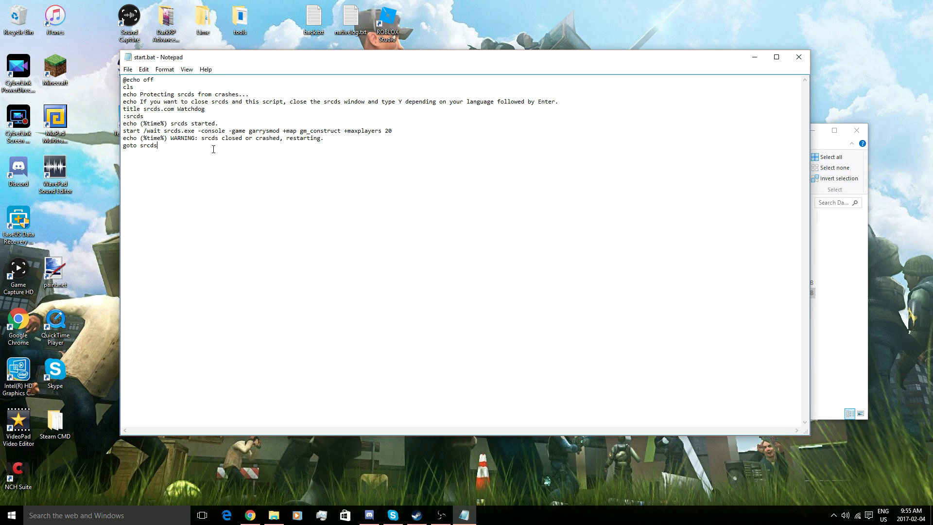
double_click(321, 132)
click(345, 161)
- Save start.bat and close Notepad
drag(389, 57, 335, 61)
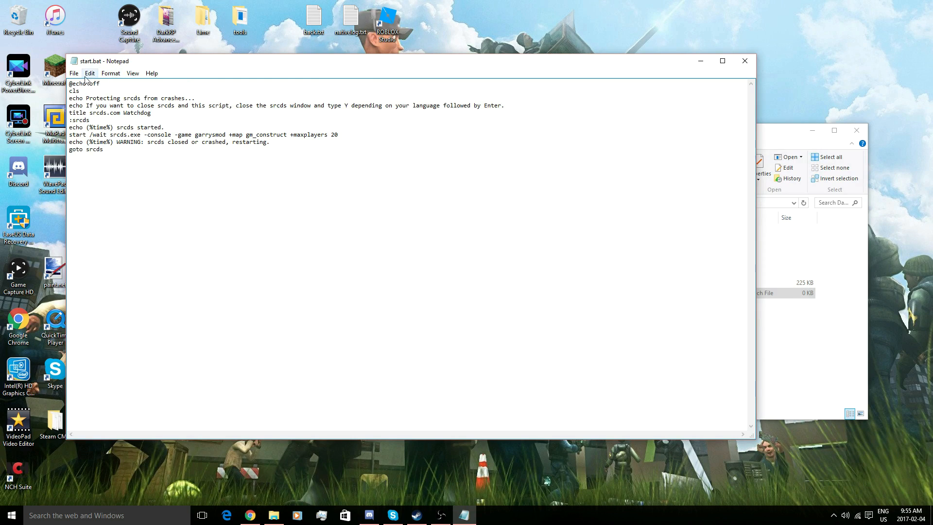
click(73, 73)
click(92, 106)
key(alt+F4)
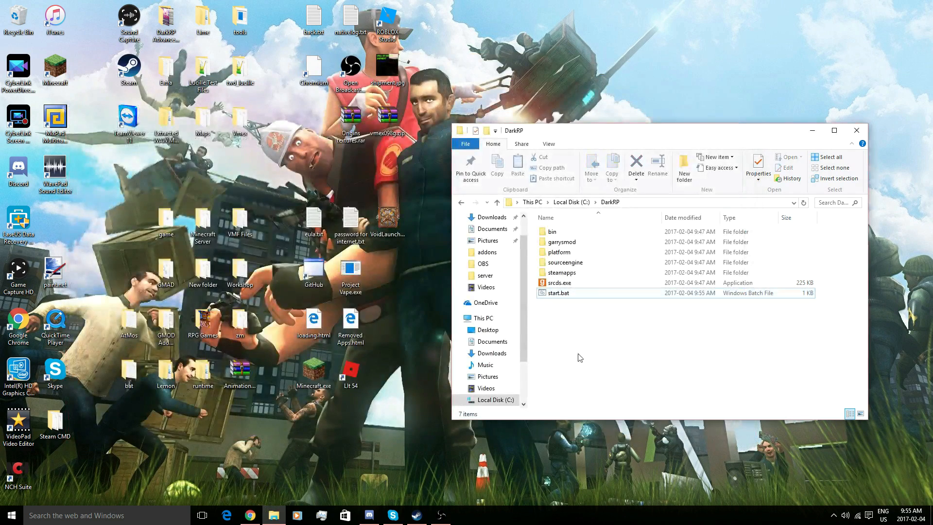
- Run start.bat from the DarkRP folder to start the Garry's Mod dedicated server
double_click(558, 292)
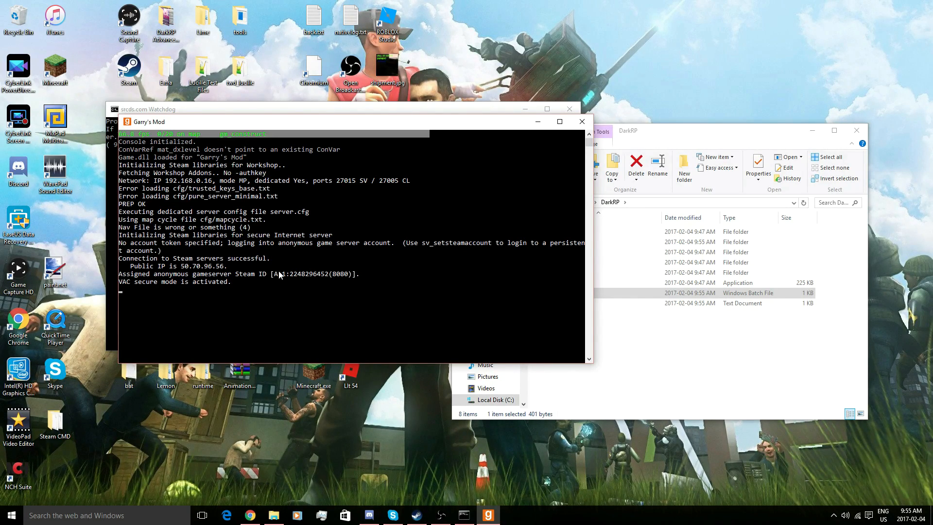
- Launch Garry's Mod from the Steam library and arrange the server console windows beside it
click(417, 514)
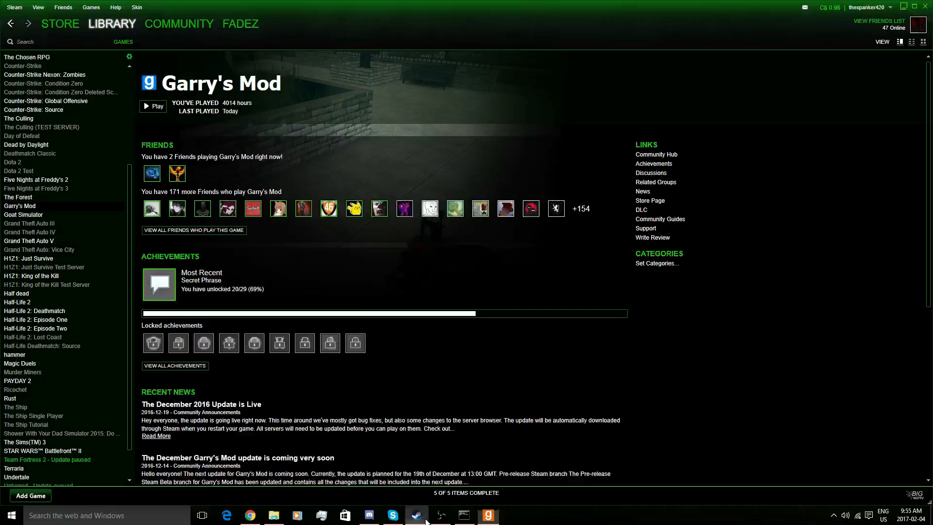
click(152, 106)
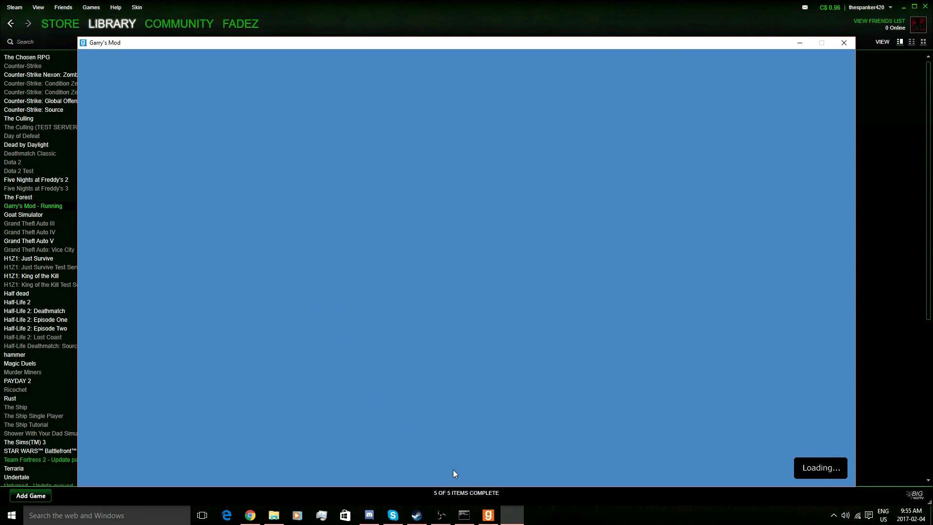
click(474, 520)
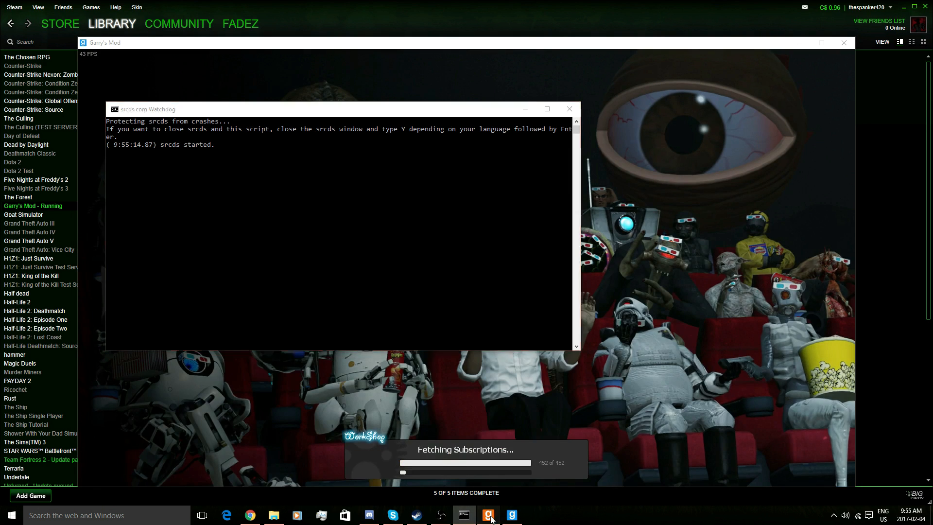
click(489, 516)
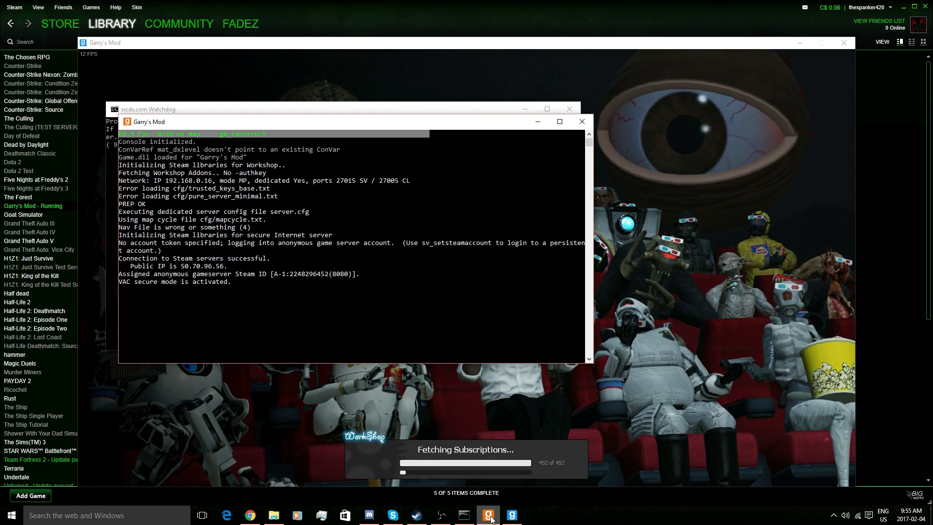
drag(202, 124, 496, 169)
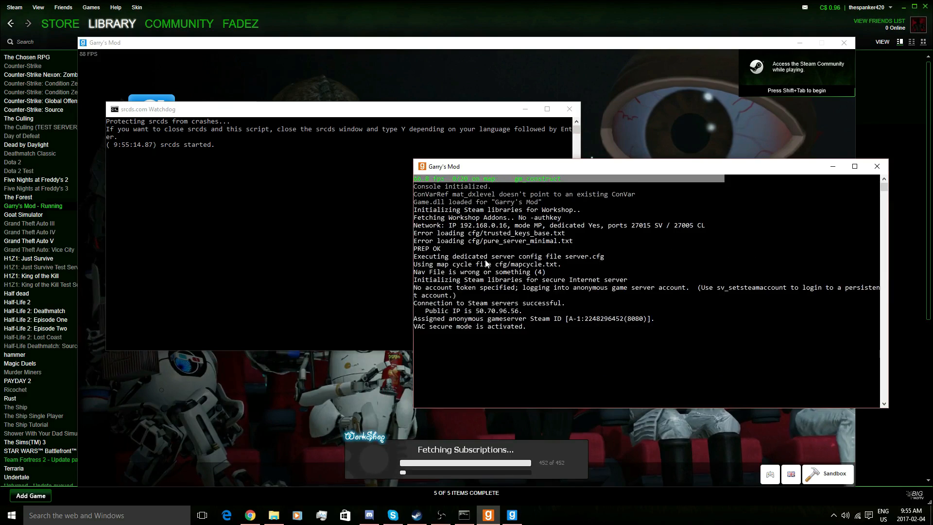
mouse_move(461, 521)
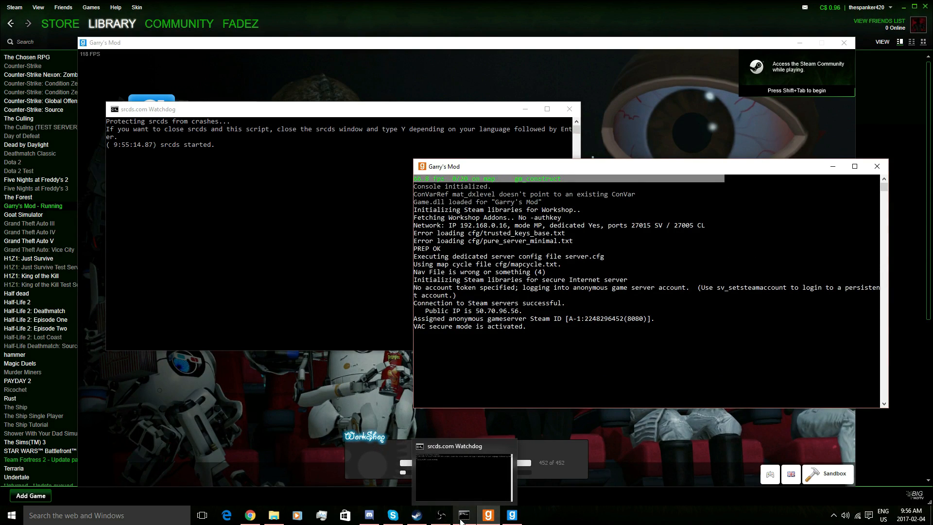
click(371, 382)
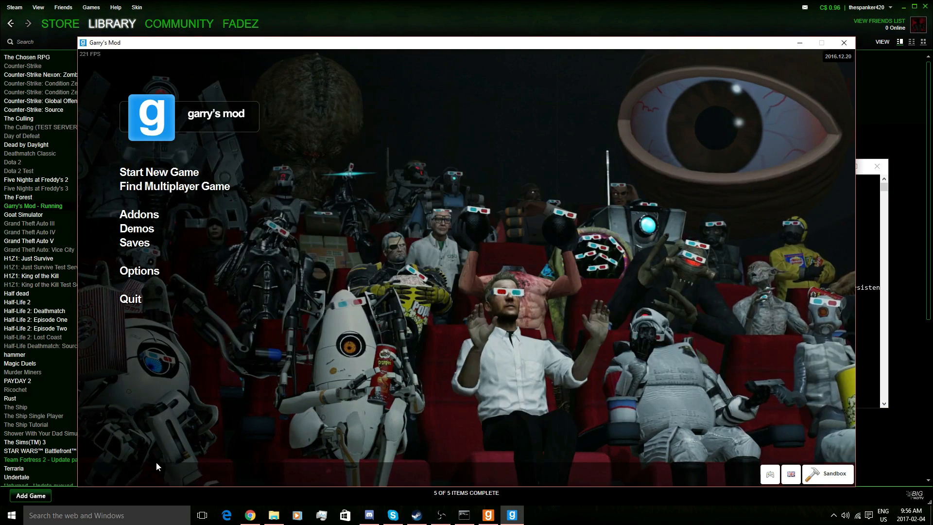
- Join the local-network Garry's Mod server on gm_construct from the multiplayer browser
click(212, 189)
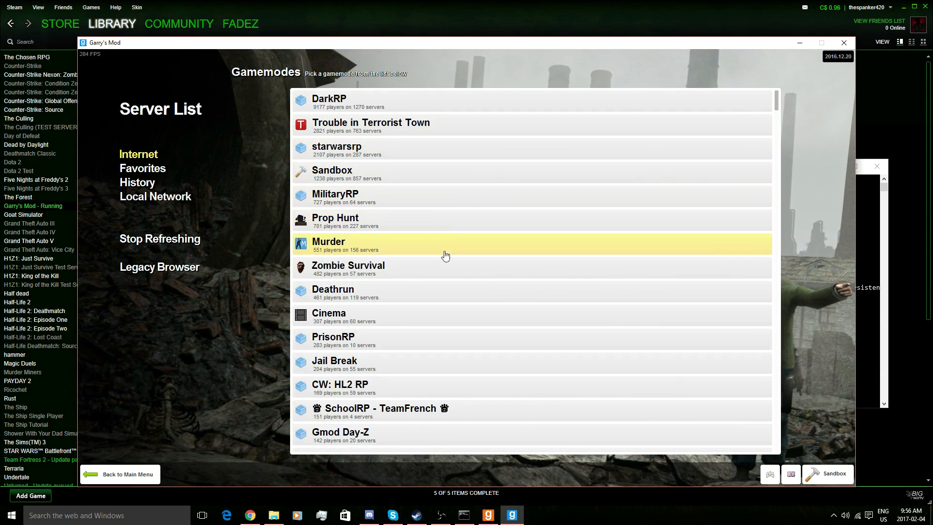
click(168, 199)
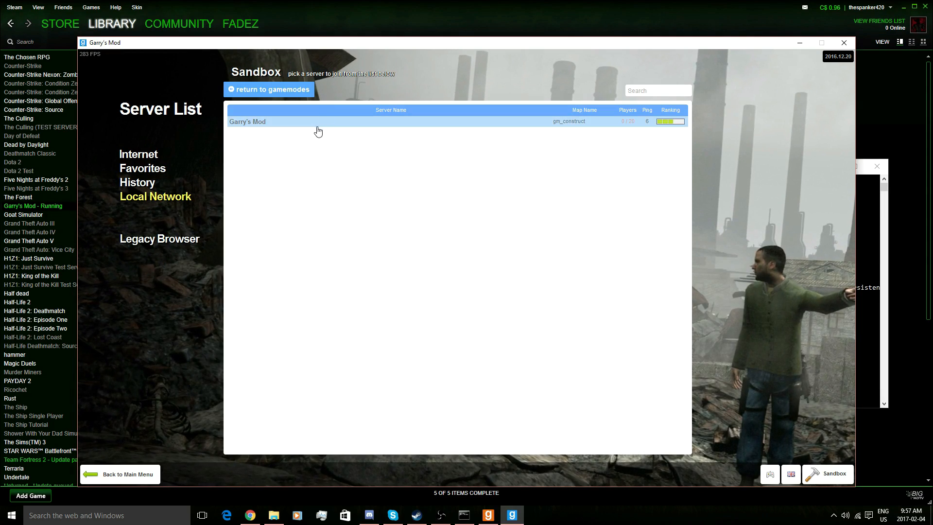
click(264, 122)
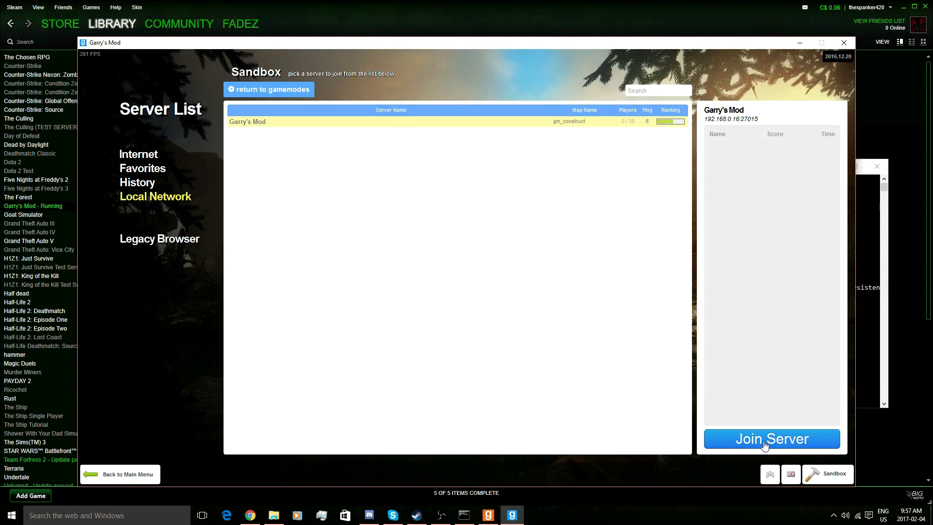
click(764, 441)
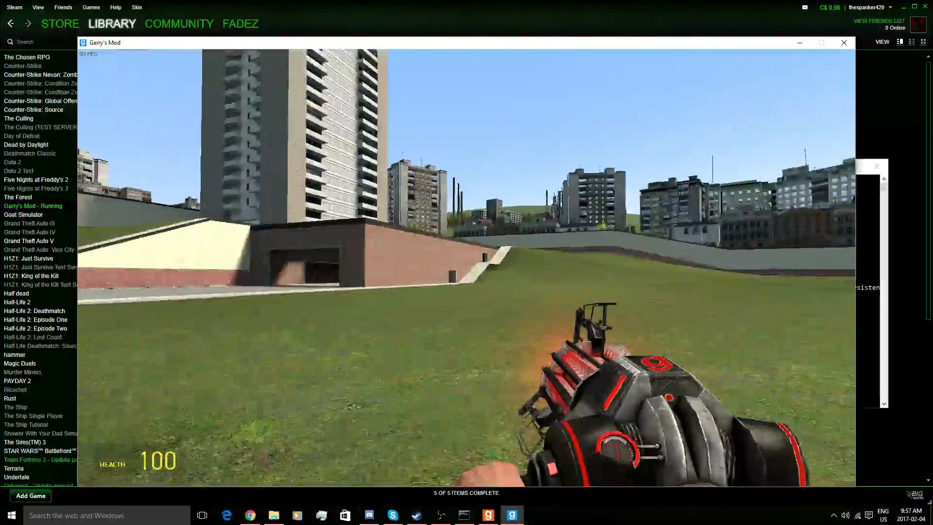
- Browse the Weapons, Vehicles, NPCs and Spawnlists tabs of the spawn menu
key(q)
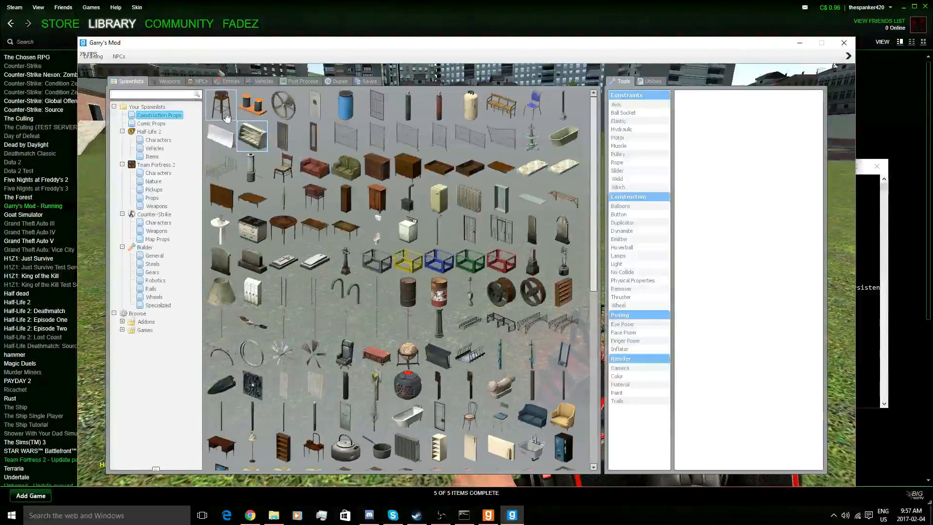
click(167, 81)
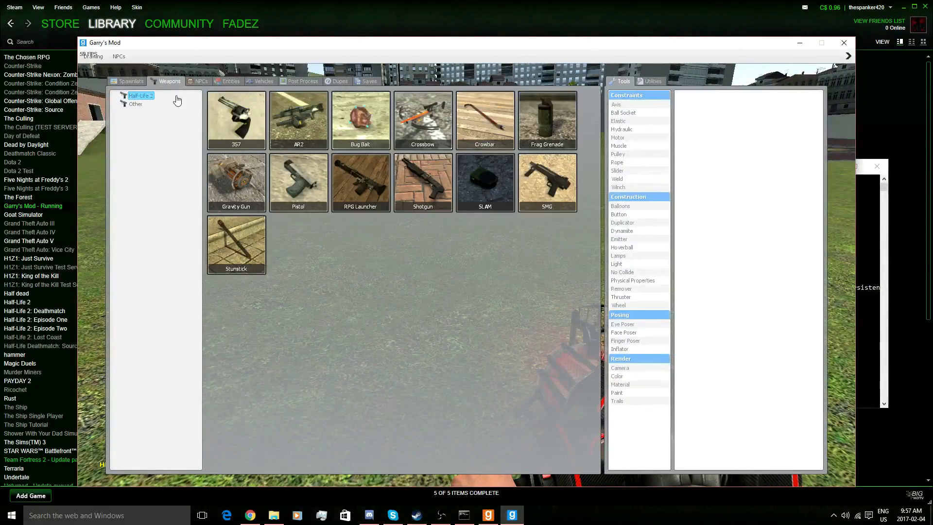
click(264, 82)
click(199, 82)
click(115, 87)
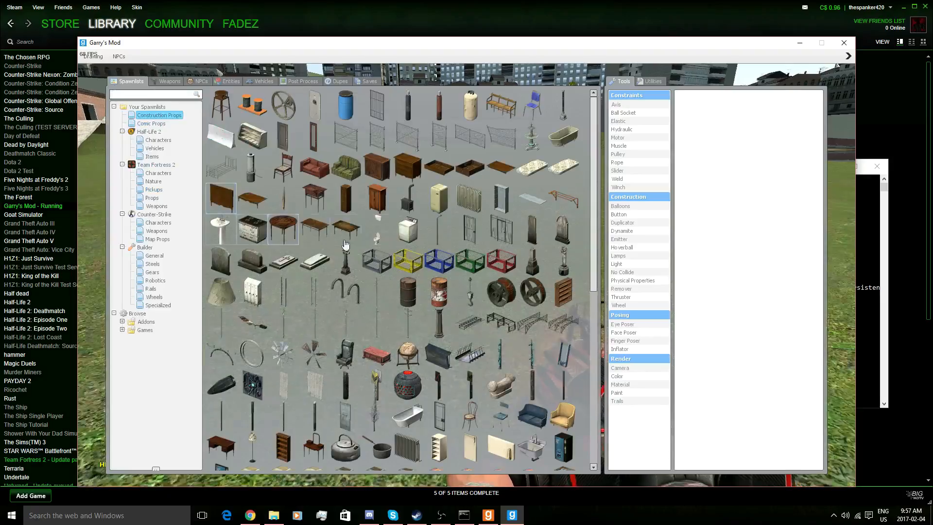
key(q)
- Noclip over gm_construct toward the apartment tower, then close the server console
key(v)
key(space)
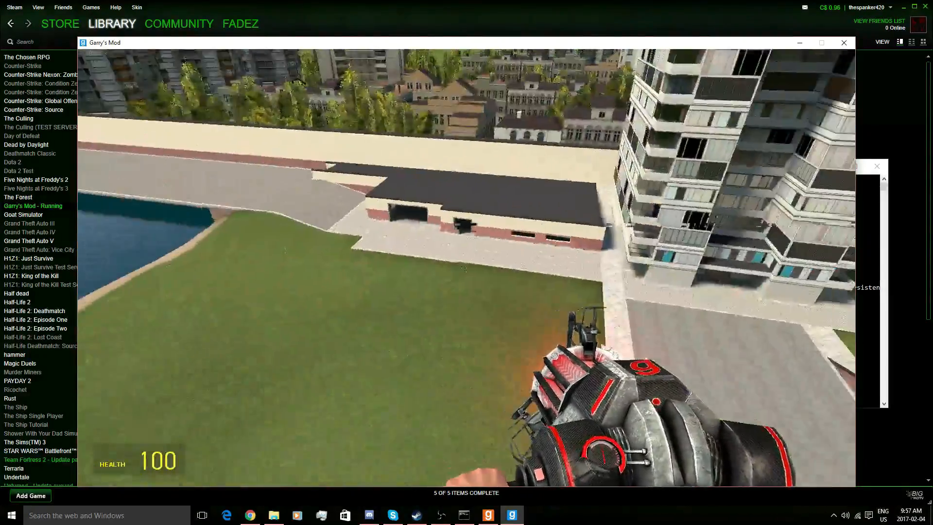
key(w)
scroll(466, 268, down, 1)
scroll(466, 268, up, 1)
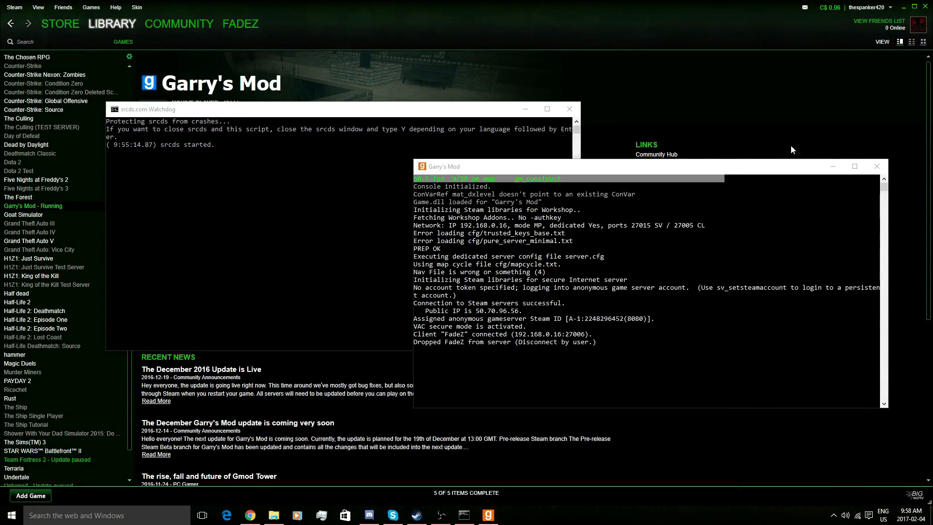
click(877, 166)
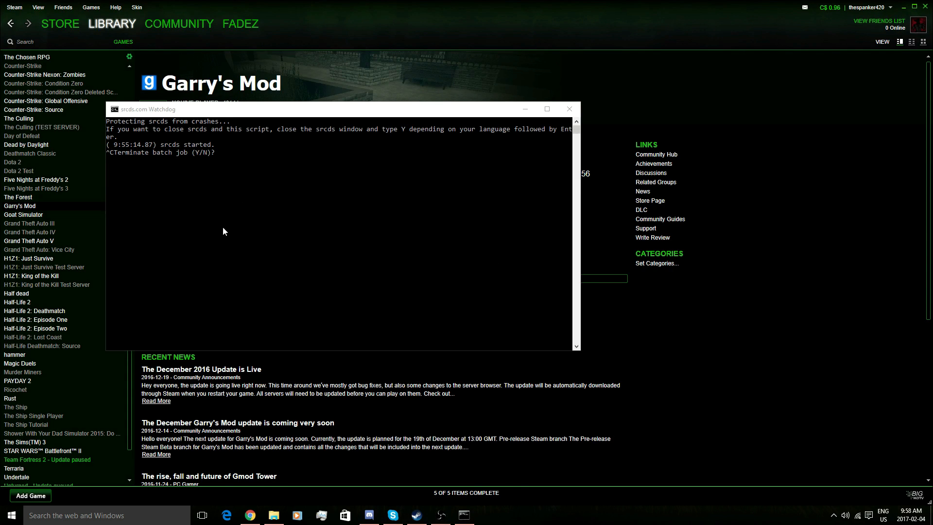
- Close the server watchdog and open the DarkRP garrysmod\gamemodes folder
click(573, 108)
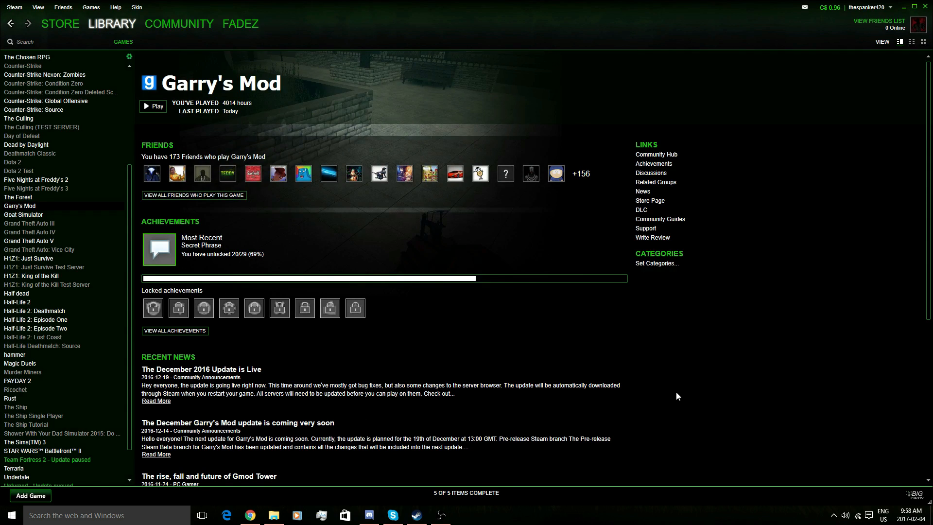
key(alt+Tab)
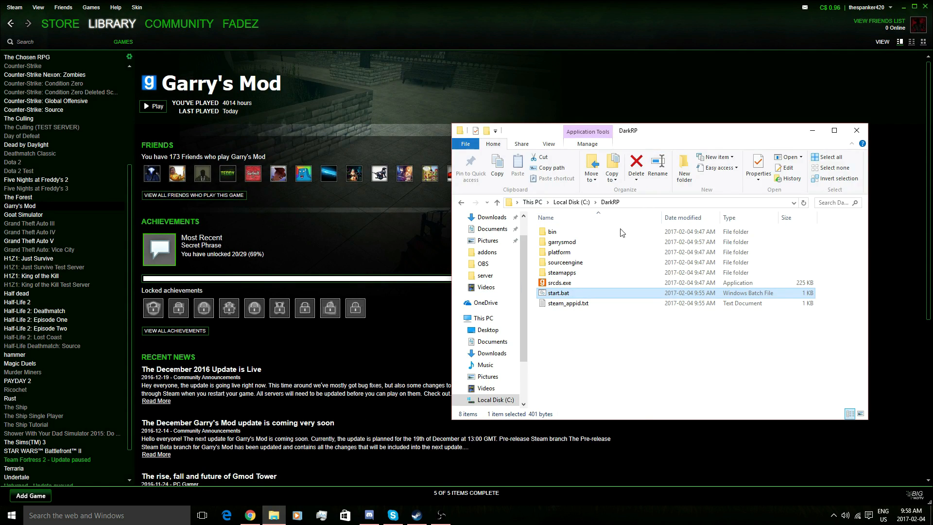
double_click(586, 242)
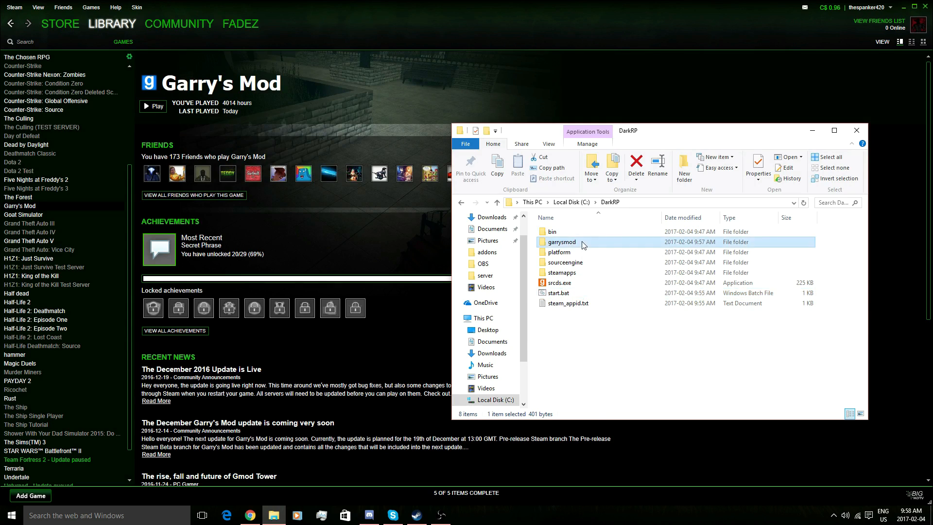
double_click(580, 324)
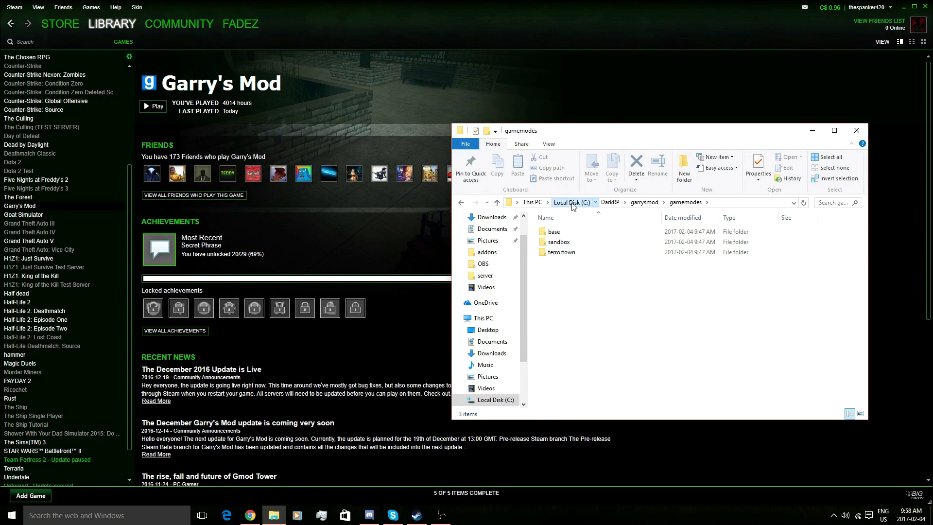
- Re-open C:\DarkRP\garrysmod\gamemodes from the C: drive, then return to the Pastebin page
click(588, 205)
double_click(571, 260)
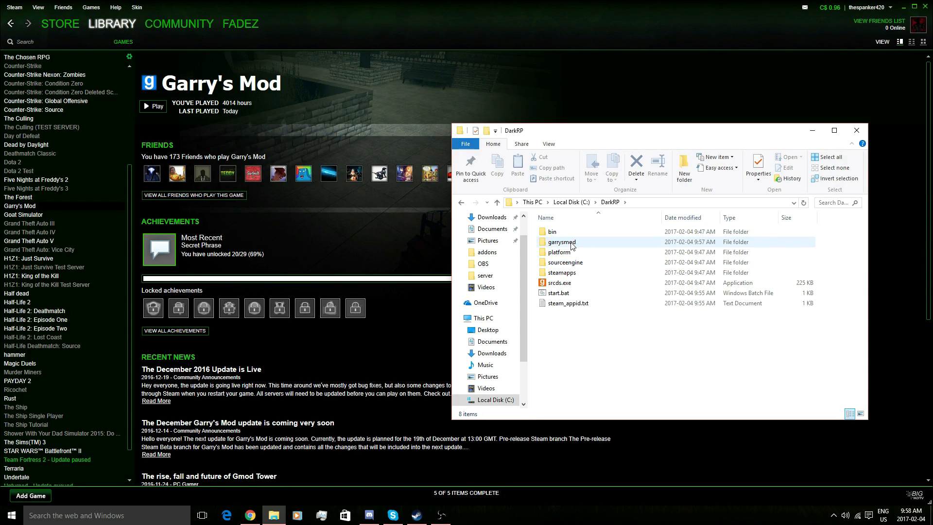
double_click(561, 241)
double_click(595, 315)
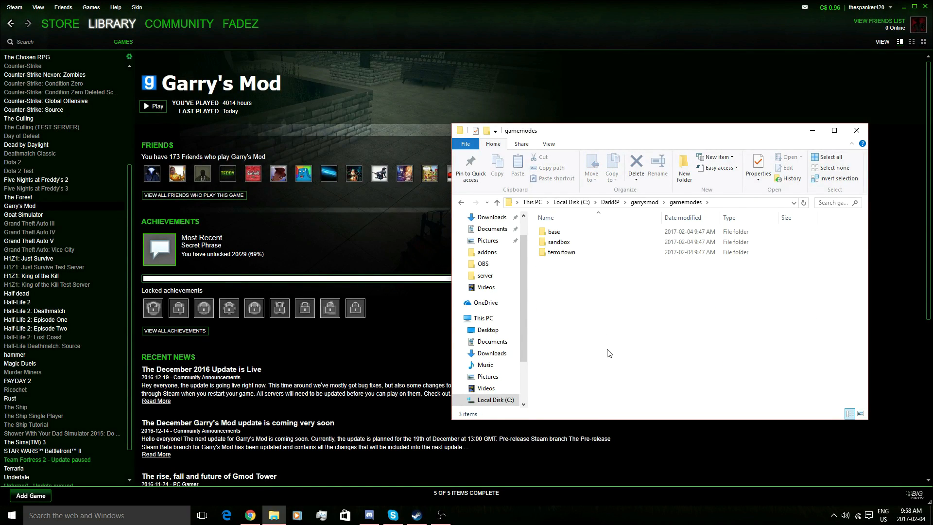
click(256, 522)
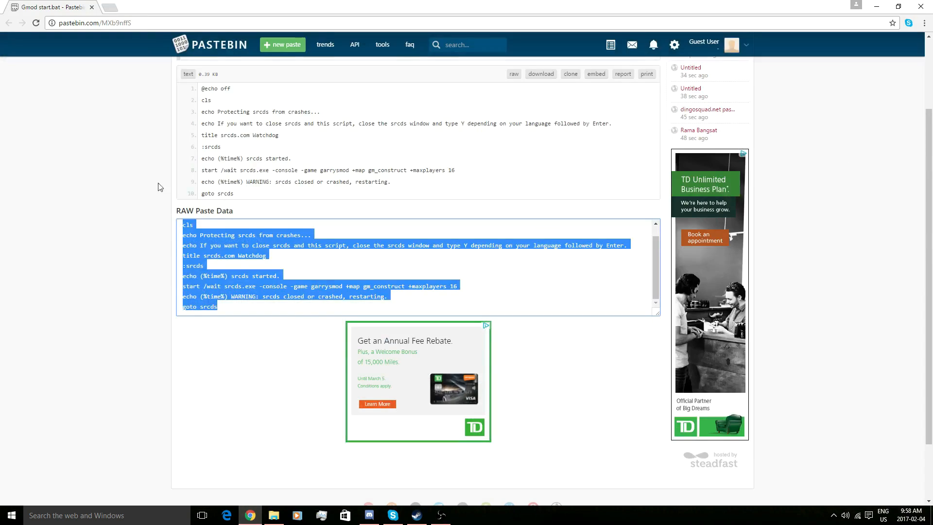
- Search the web for 'DarkRP down' to find the DarkRP download
click(136, 24)
text(DarkRP downlo)
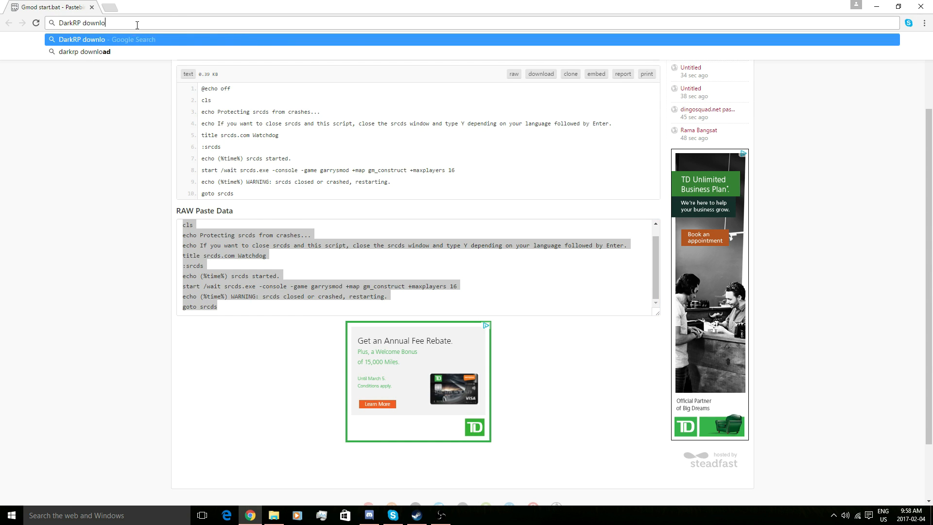
key(Return)
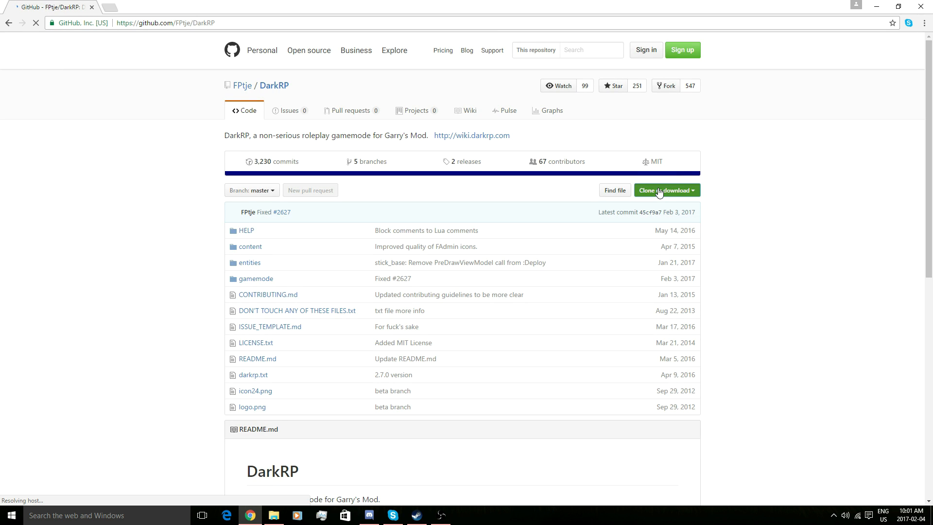
- Download the DarkRP repository as a ZIP and open DarkRP-master (1).zip in WinRAR
click(695, 190)
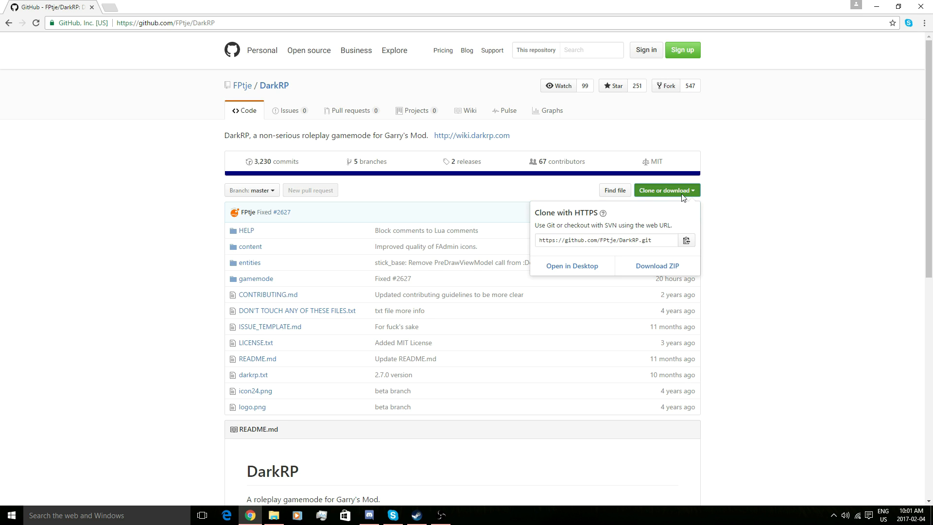
click(690, 273)
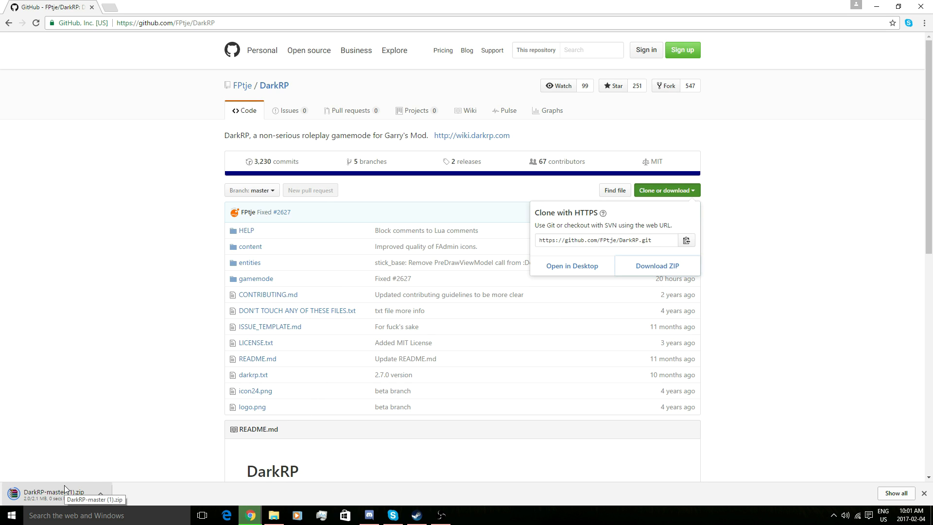
click(65, 490)
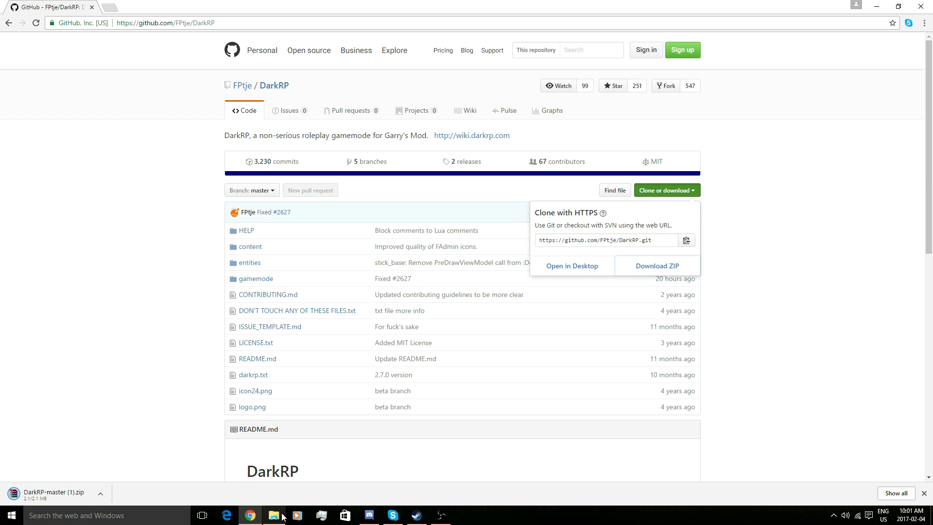
drag(357, 321, 373, 265)
- Extract the DarkRP-master folder from the archive into the gamemodes folder
click(491, 410)
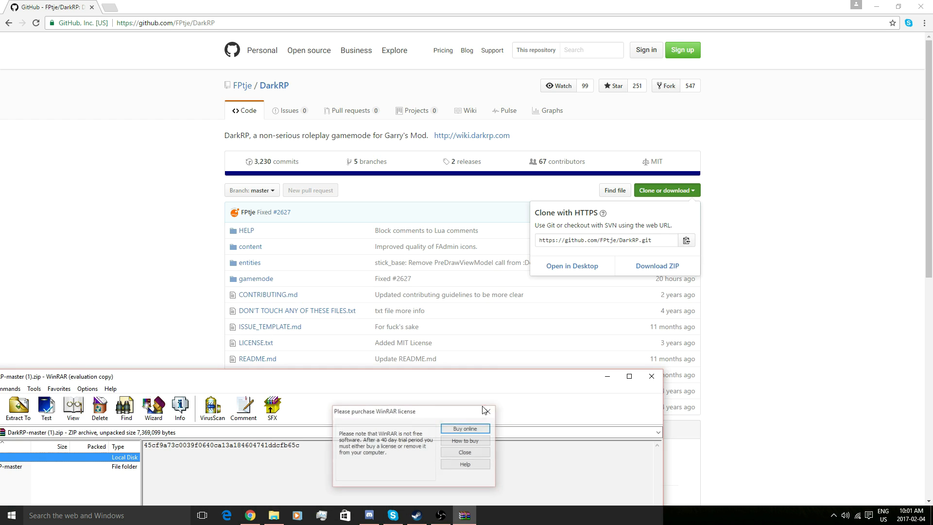
drag(167, 379, 412, 227)
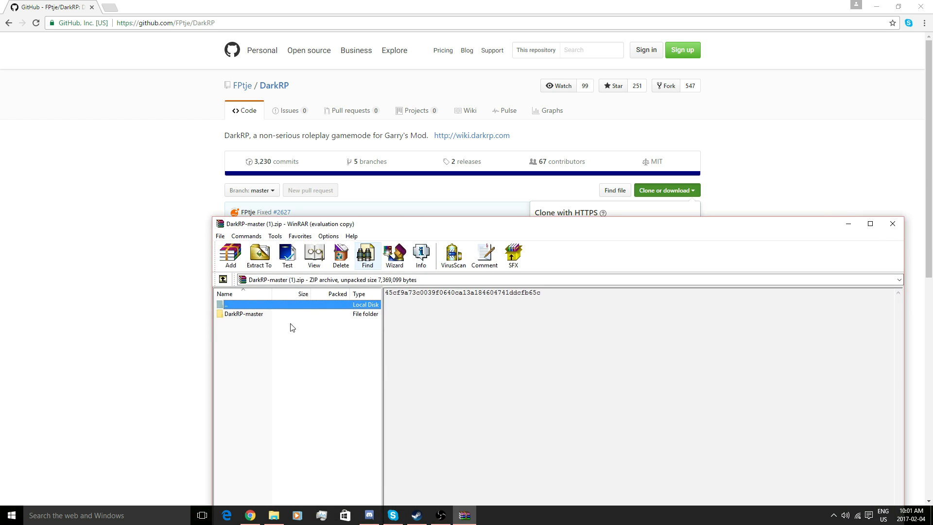
double_click(249, 316)
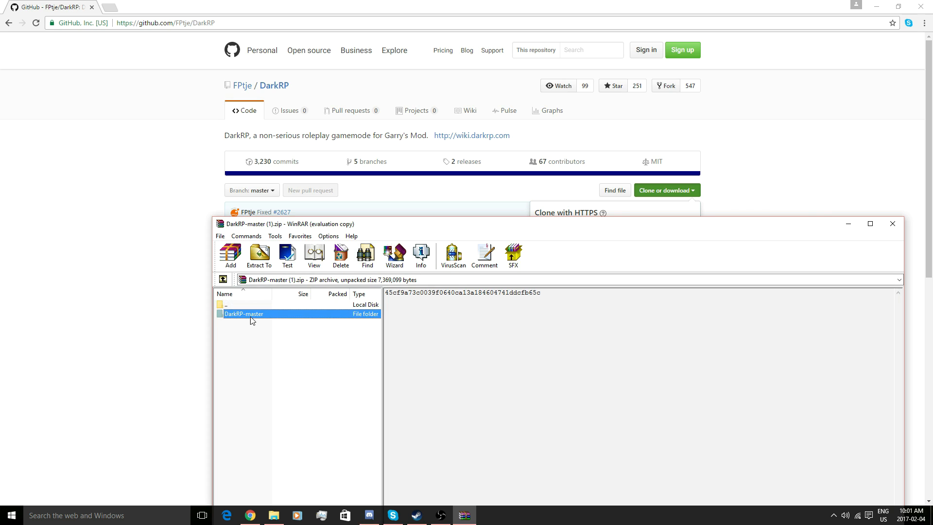
click(223, 279)
click(275, 515)
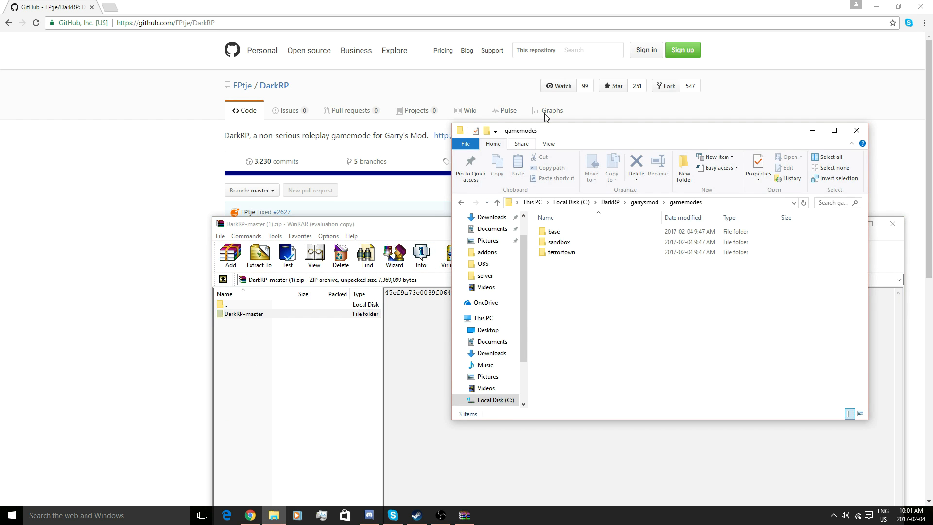
drag(565, 134, 577, 89)
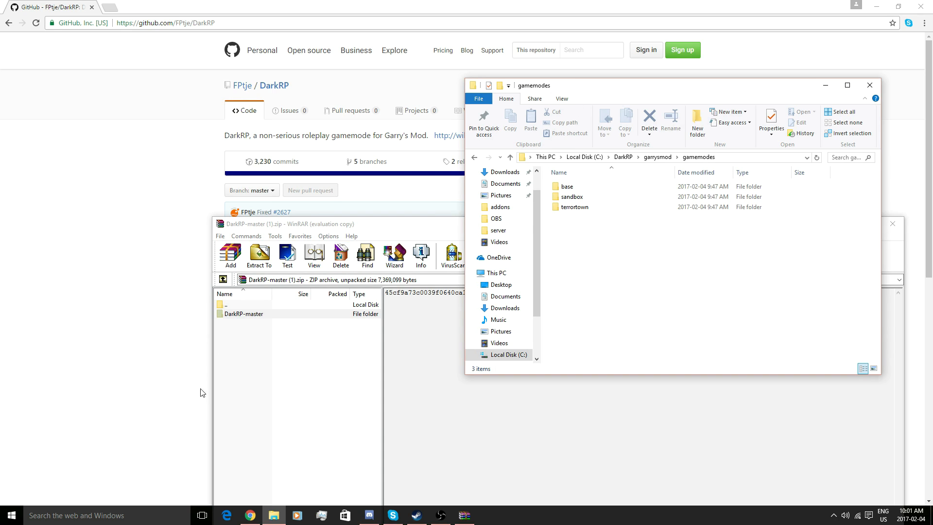
drag(230, 316, 833, 193)
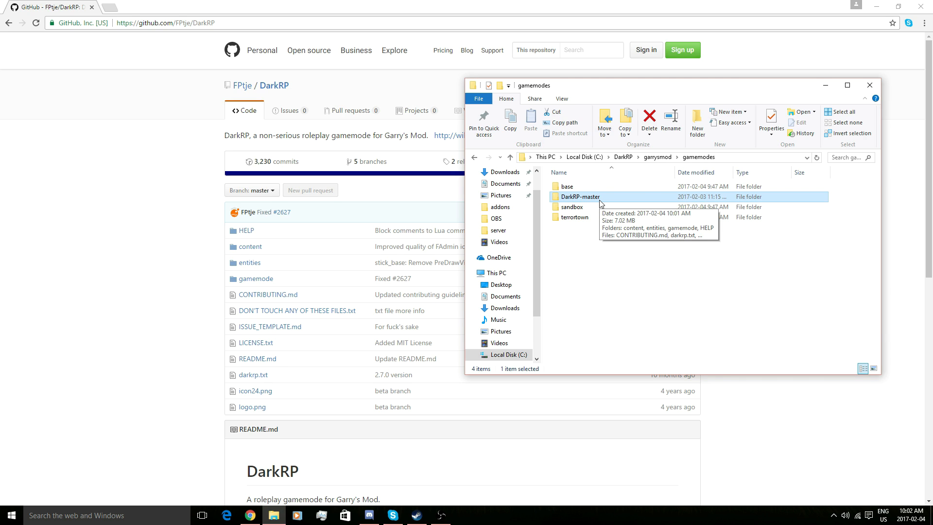
- Rename the extracted folder to darkrp and go back to C:\DarkRP
right_click(601, 203)
click(647, 415)
text(dar)
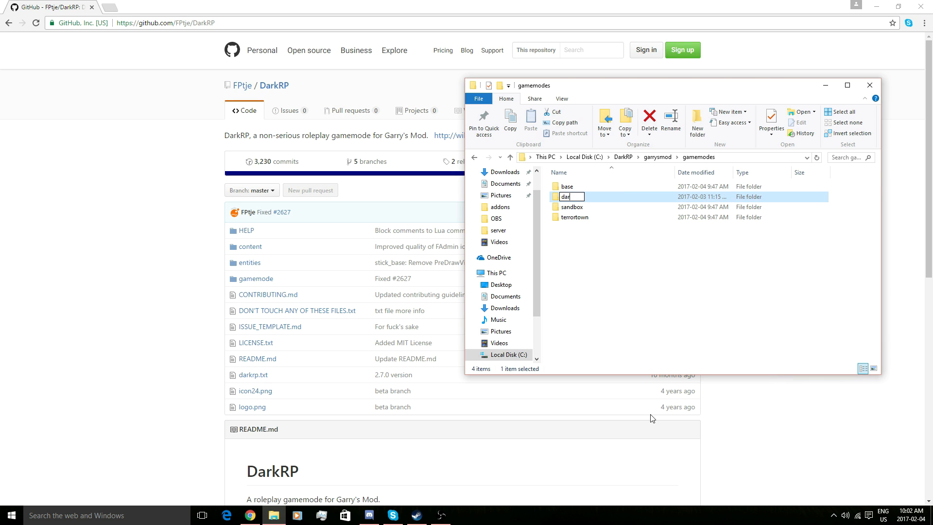
text(krp)
key(Return)
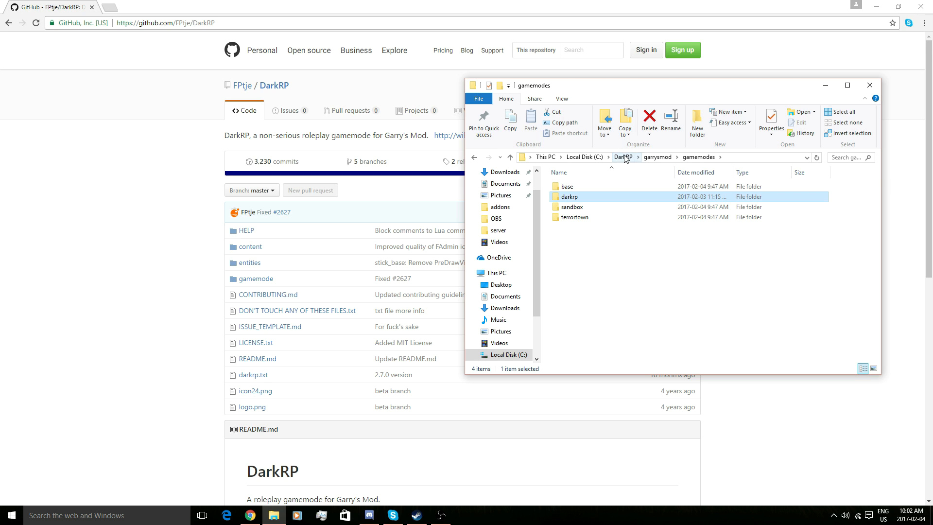
click(623, 157)
click(599, 249)
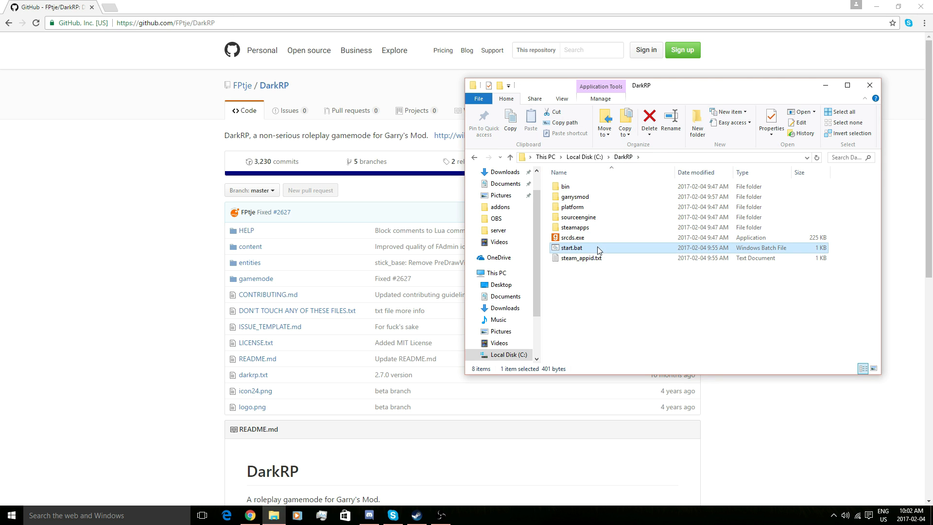
- Add +gamemode darkrp to start.bat's srcds launch line in Notepad and save it
right_click(599, 249)
click(615, 265)
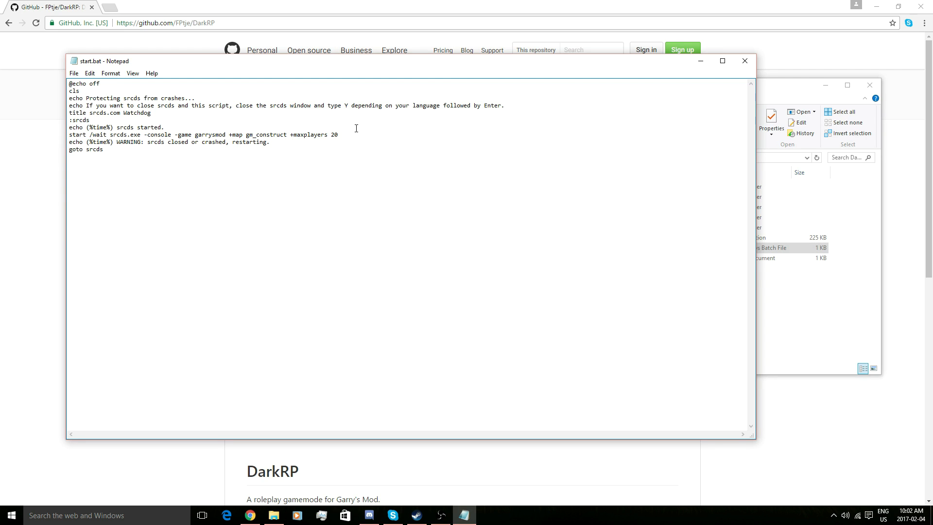
text(+gamemode darkrp)
click(71, 76)
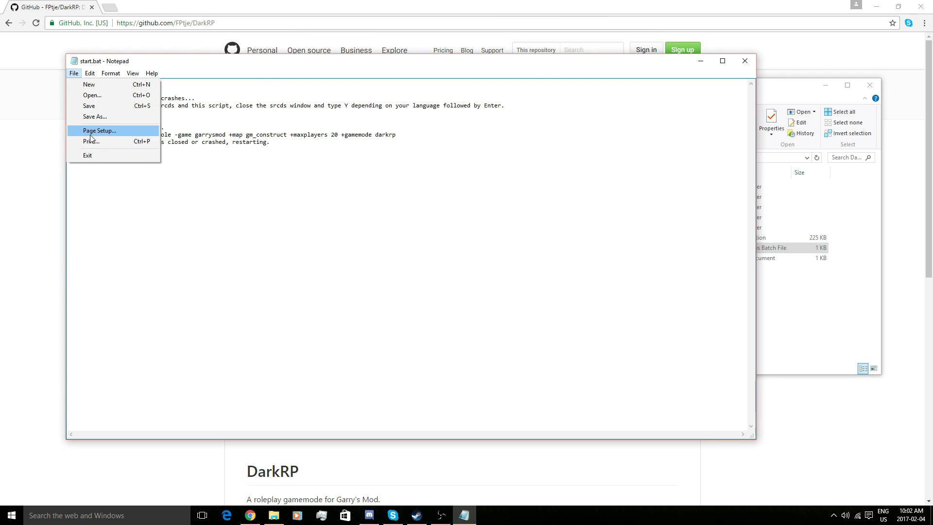
click(88, 107)
click(745, 61)
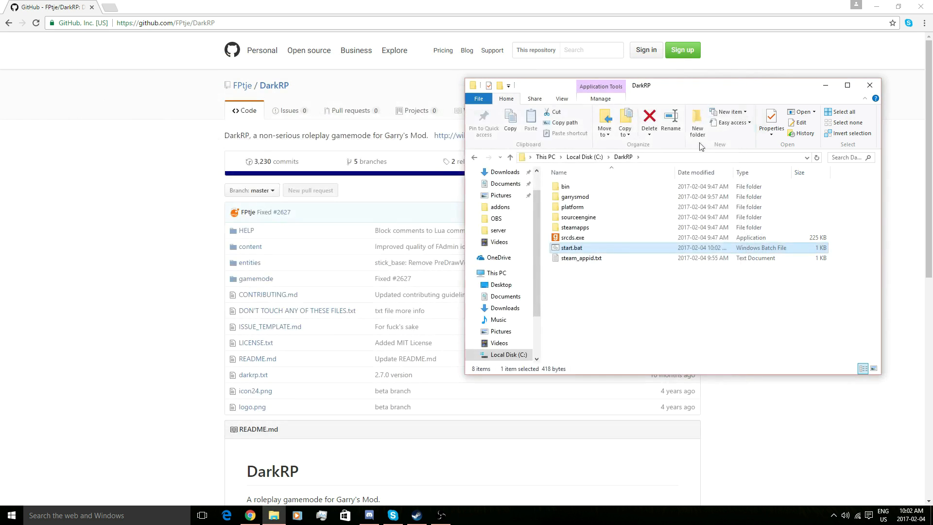
click(594, 248)
click(626, 289)
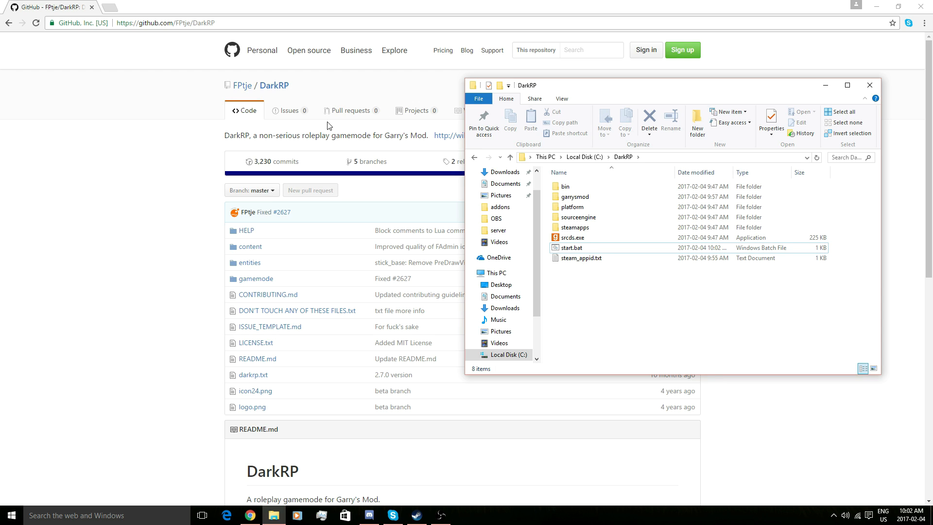
- Search 'ULX Admin mod' and download install-ulx-v3_71.exe from the Ulysses downloads page
click(204, 23)
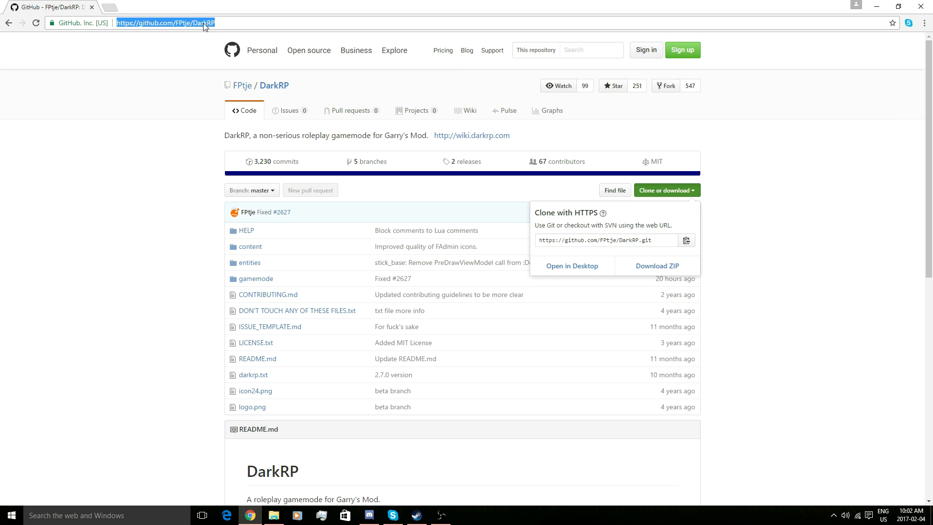
text(ULX)
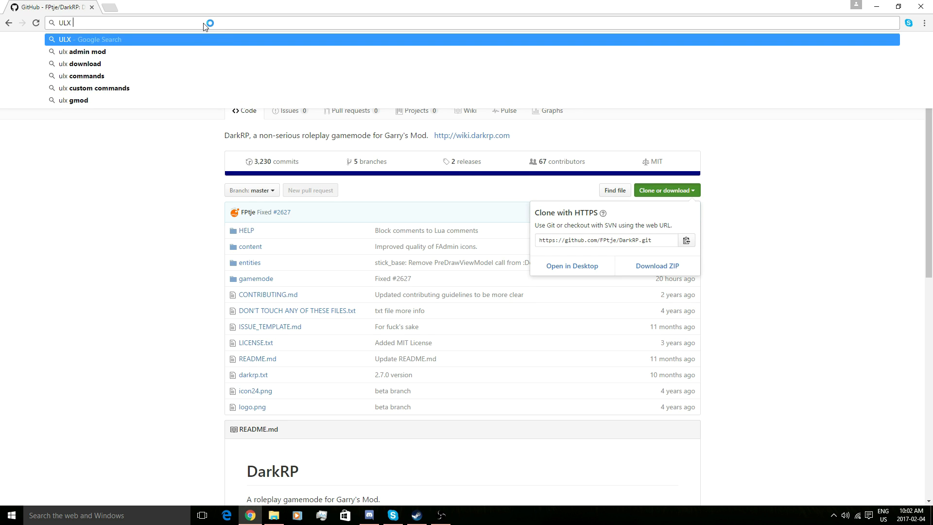
text( Admin mod)
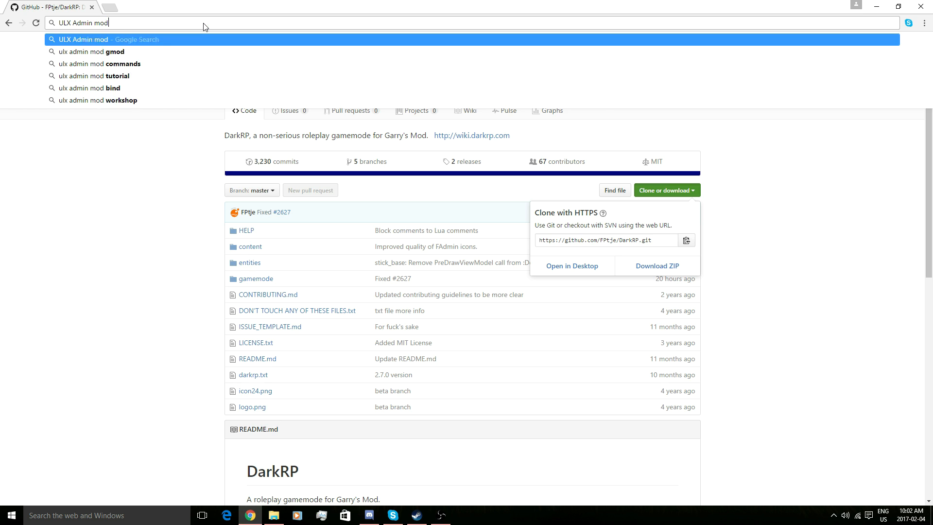
key(Return)
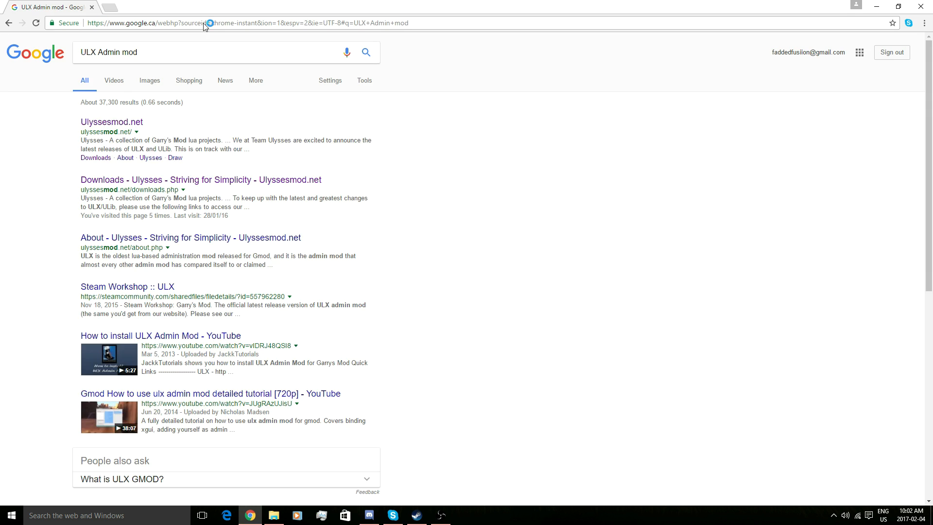
click(137, 183)
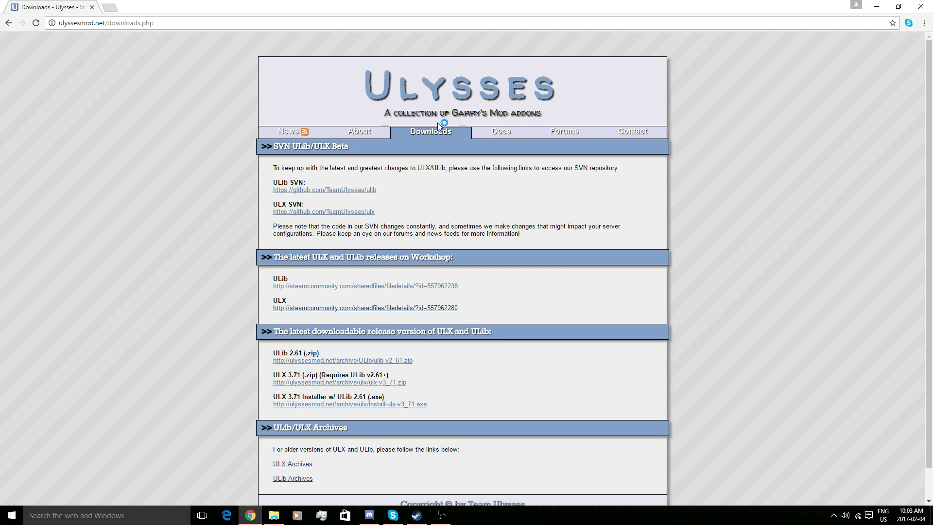
scroll(412, 206, down, 1)
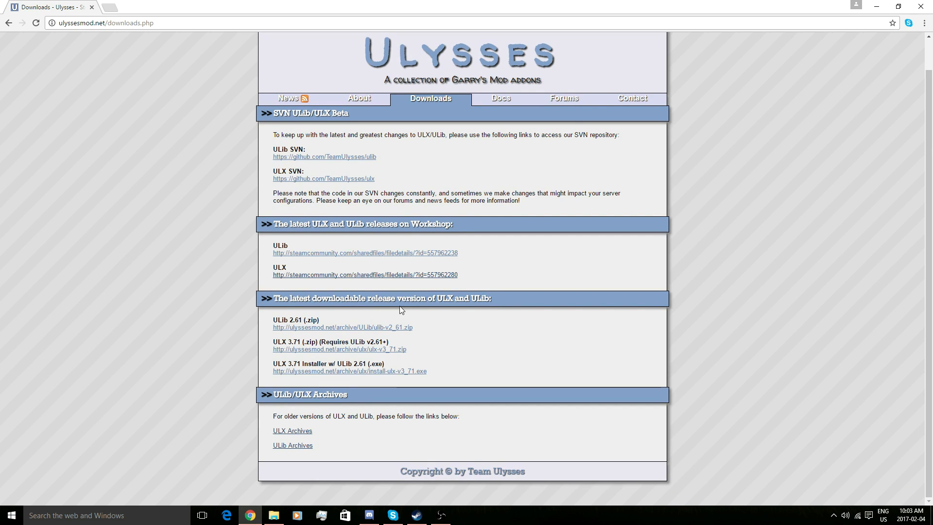
click(325, 371)
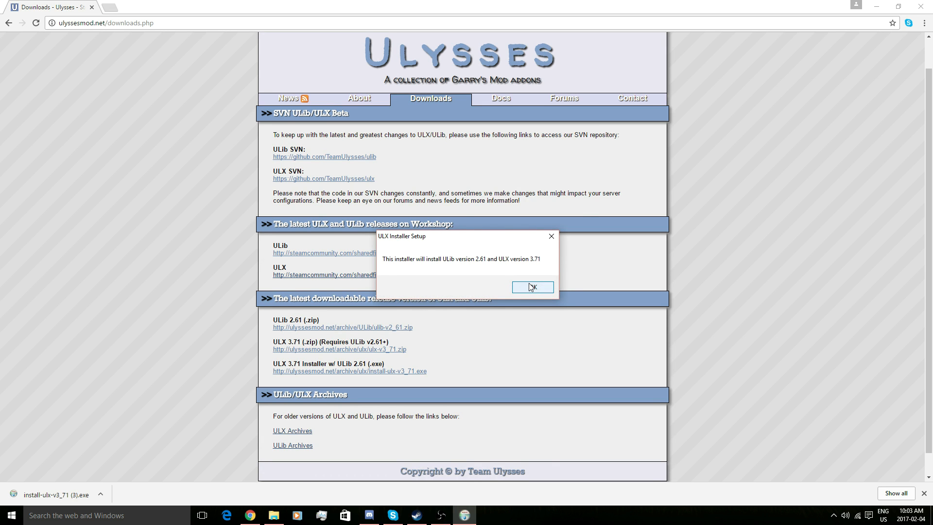
- Accept the ULX licence agreement and browse to Local Disk (C:) for the install folder
click(531, 286)
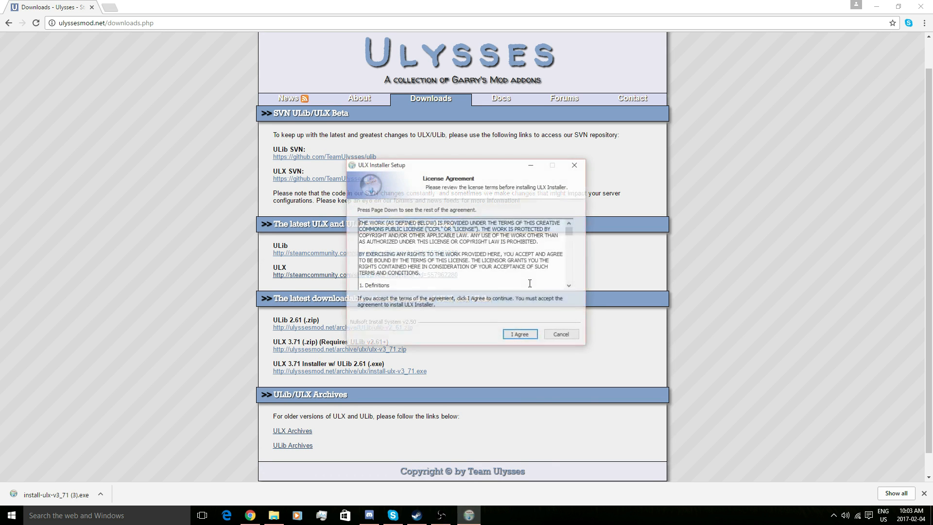
click(518, 337)
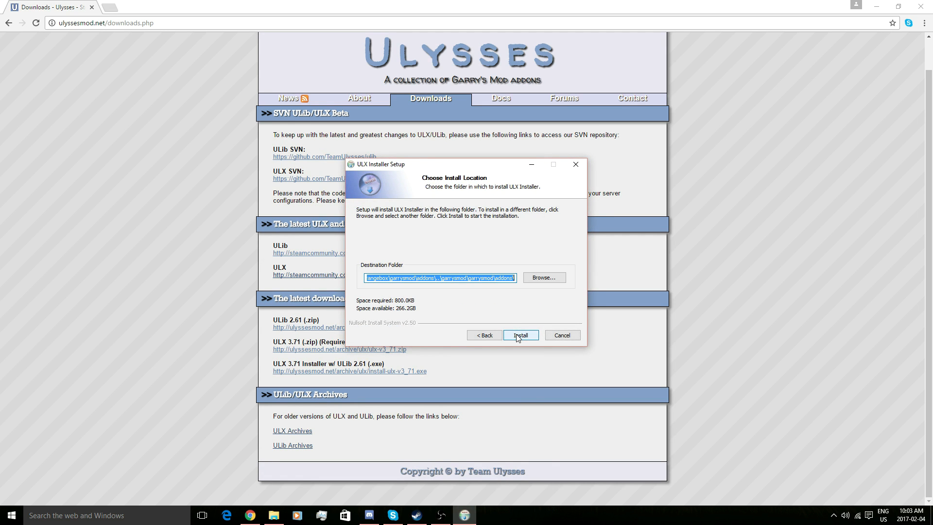
click(544, 278)
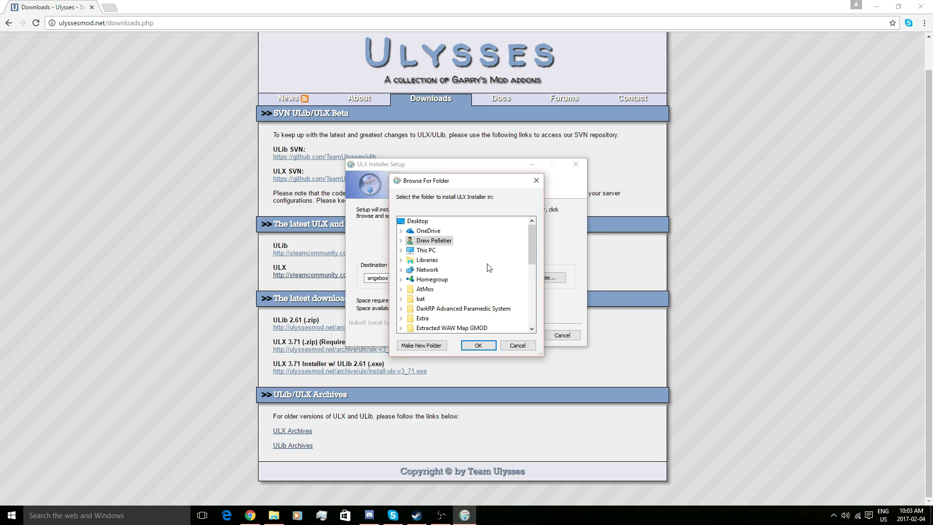
scroll(454, 262, down, 5)
scroll(453, 265, up, 5)
double_click(418, 243)
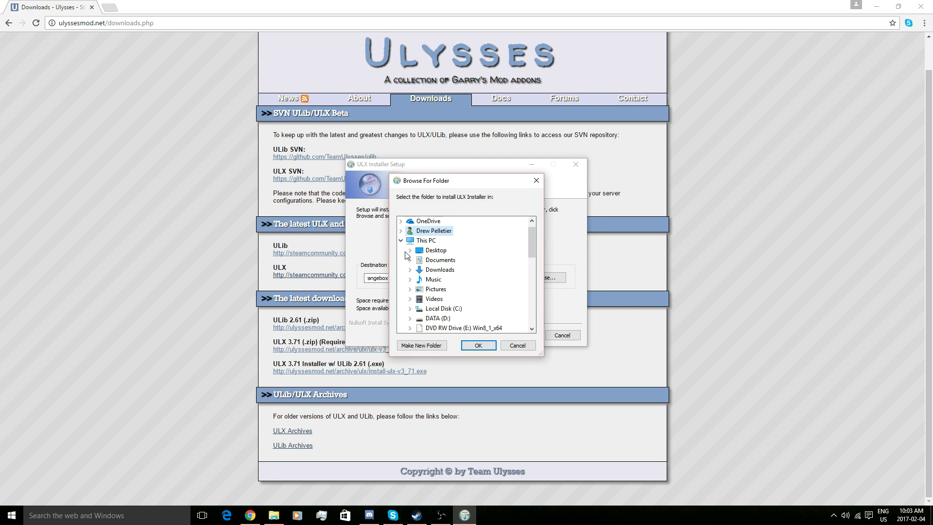
scroll(430, 271, down, 1)
double_click(442, 279)
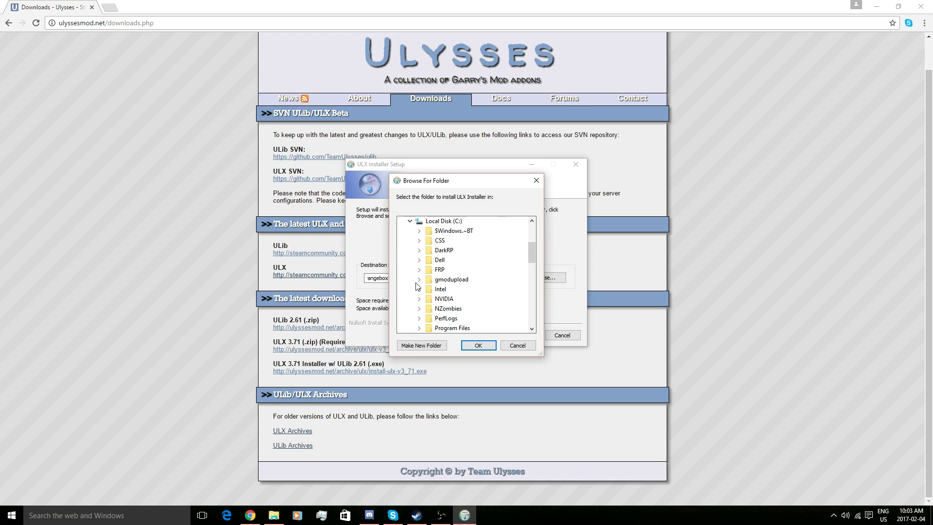
- Set the install destination to C:\DarkRP\garrysmod\addons\
scroll(421, 291, down, 1)
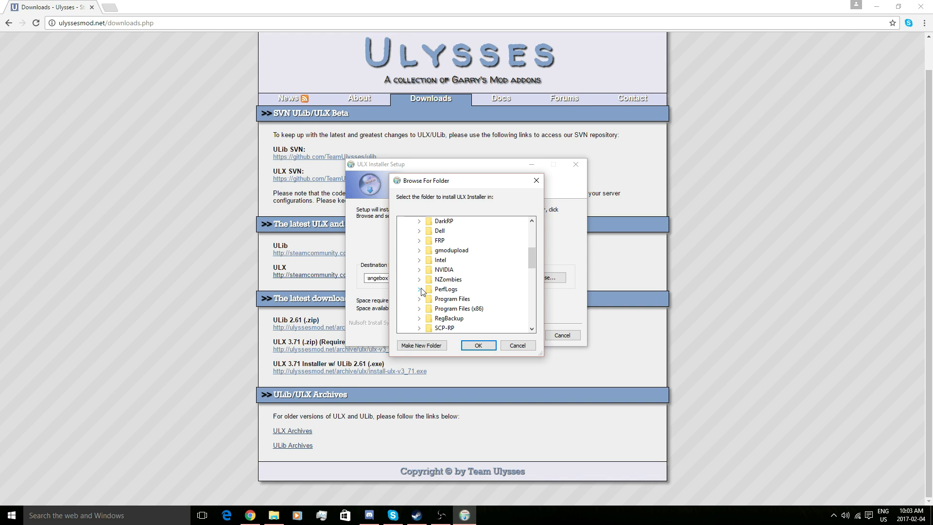
click(421, 224)
click(428, 251)
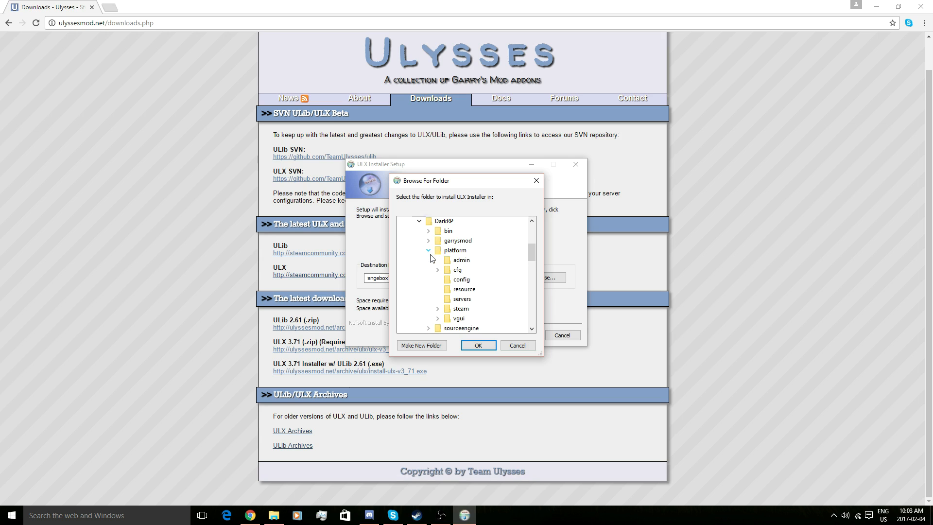
click(429, 251)
click(428, 241)
click(461, 231)
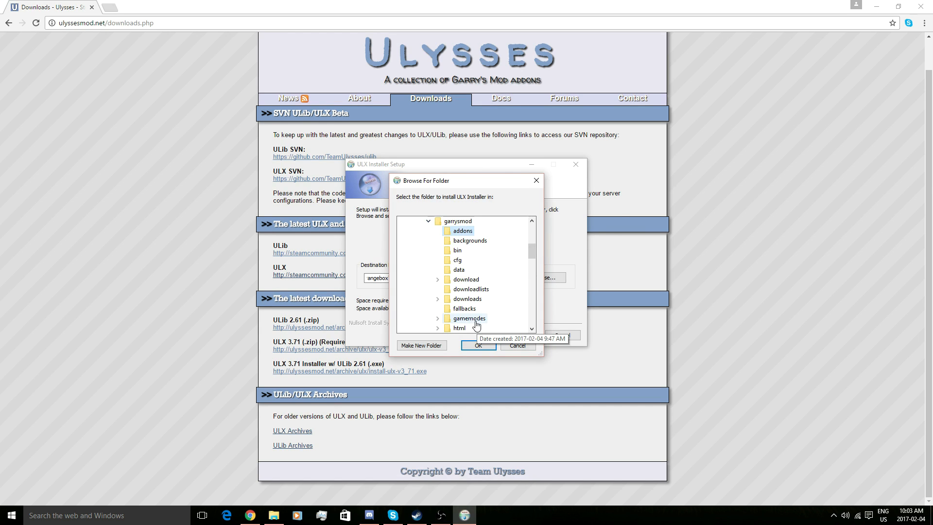
click(478, 345)
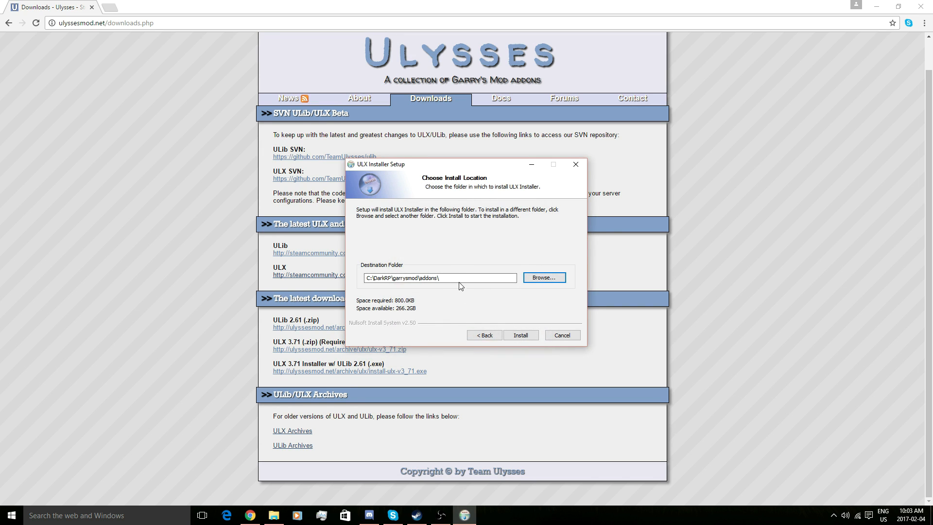
- Install ULX and ULib, then close the finished installer
click(513, 336)
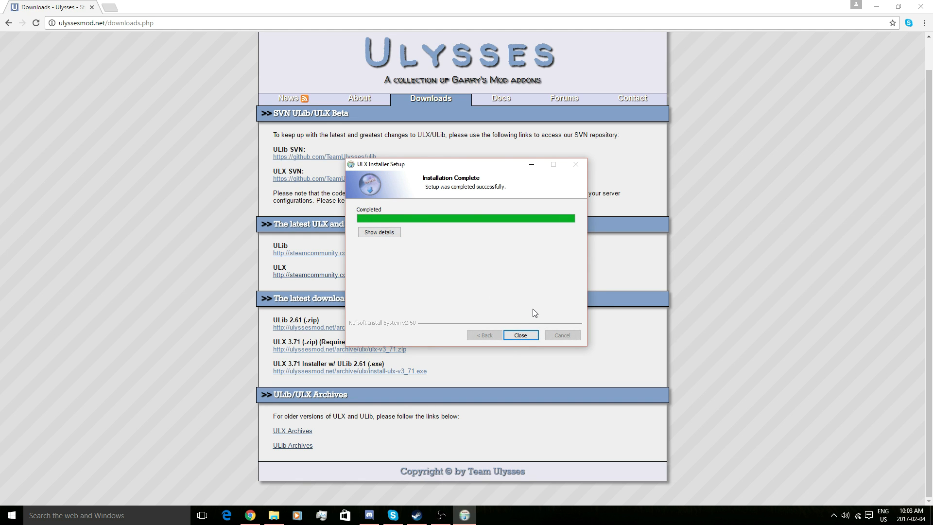
click(520, 335)
click(558, 294)
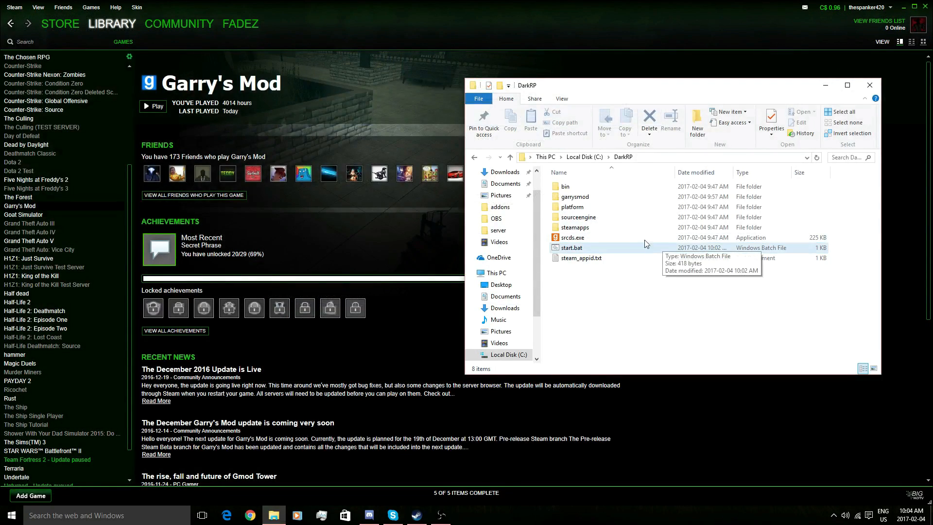
- Confirm ulib and ulx are in garrysmod\addons, then launch the DarkRP server's start.bat
double_click(597, 187)
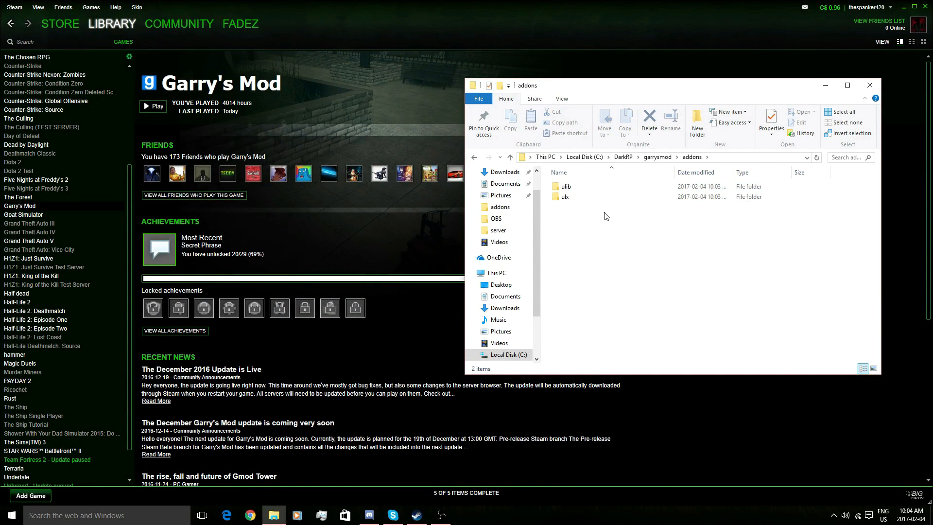
click(623, 157)
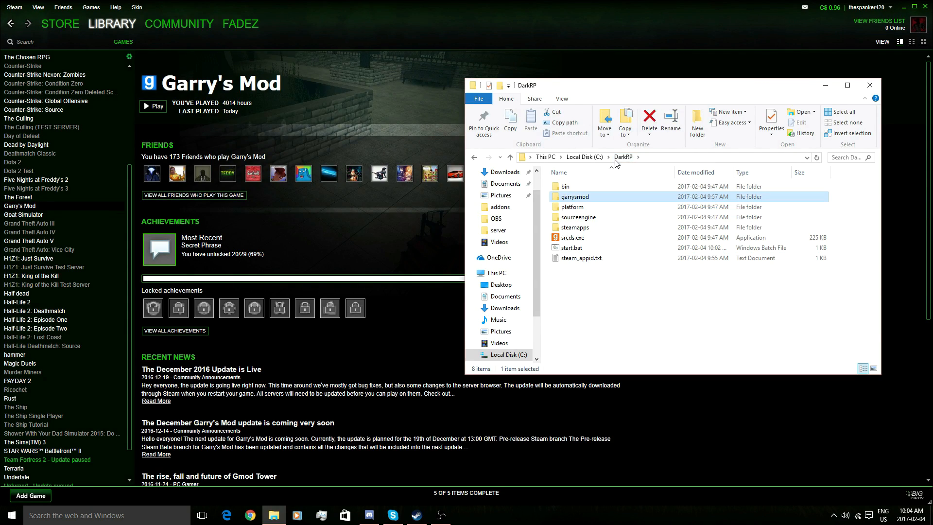
double_click(571, 248)
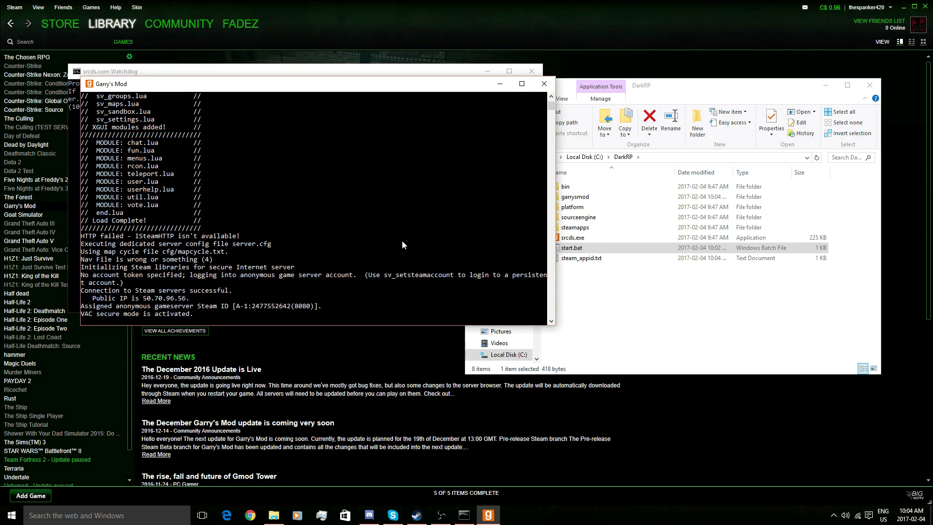
- Scroll through the server's startup output, then bring the Steam library back to the front
scroll(401, 240, up, 7)
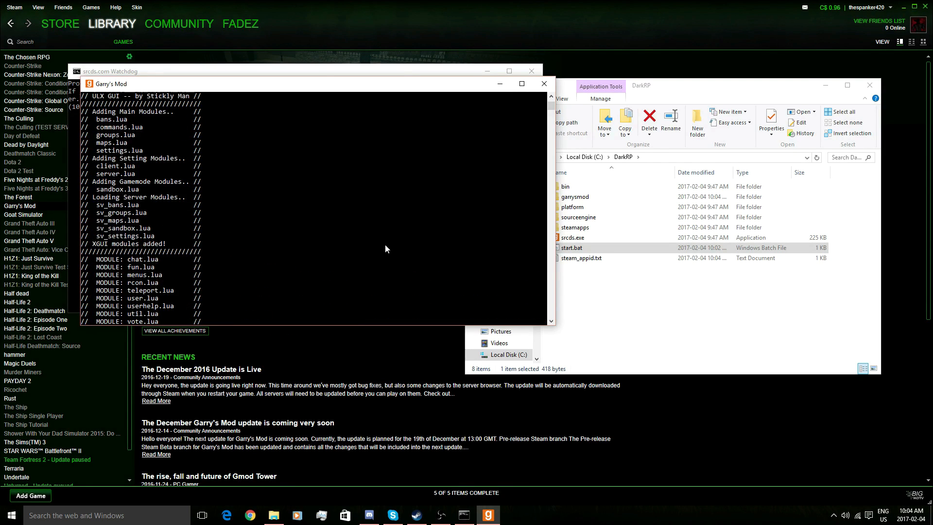
scroll(123, 240, up, 15)
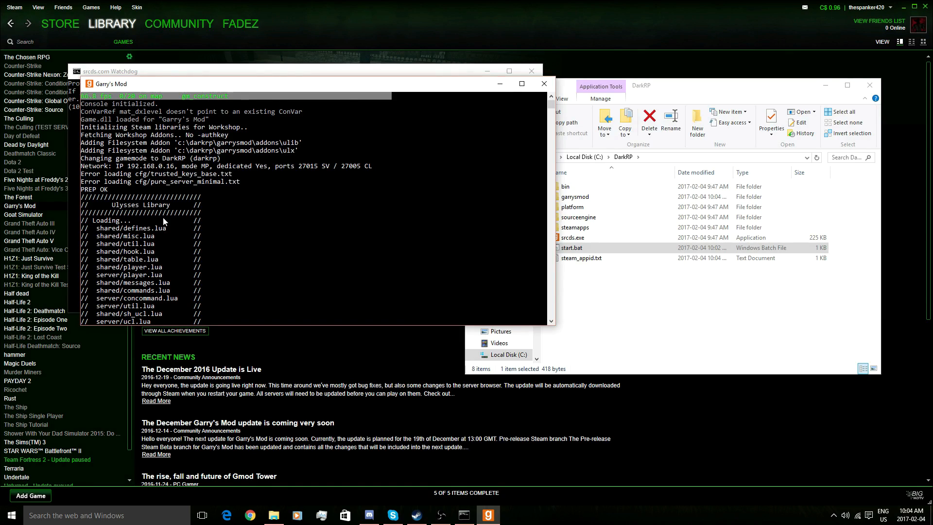
scroll(202, 225, down, 15)
scroll(215, 340, down, 3)
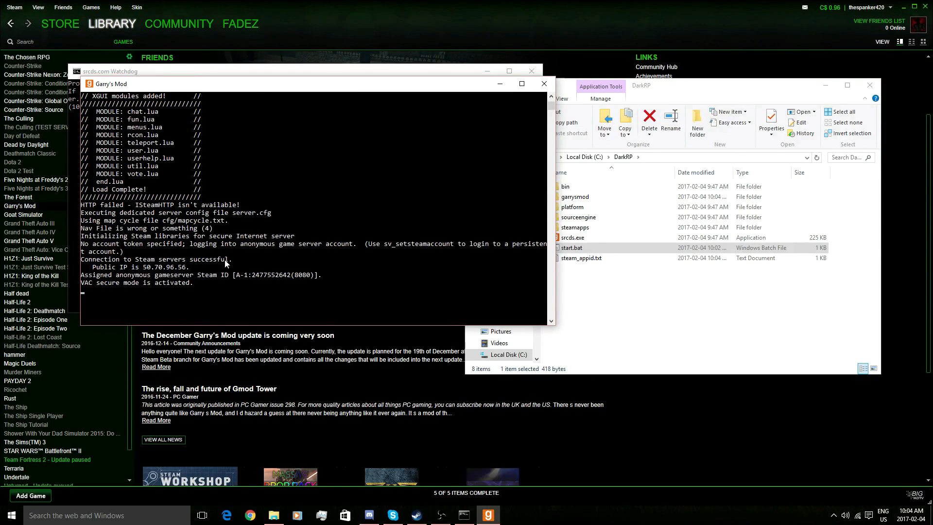
scroll(221, 266, up, 1)
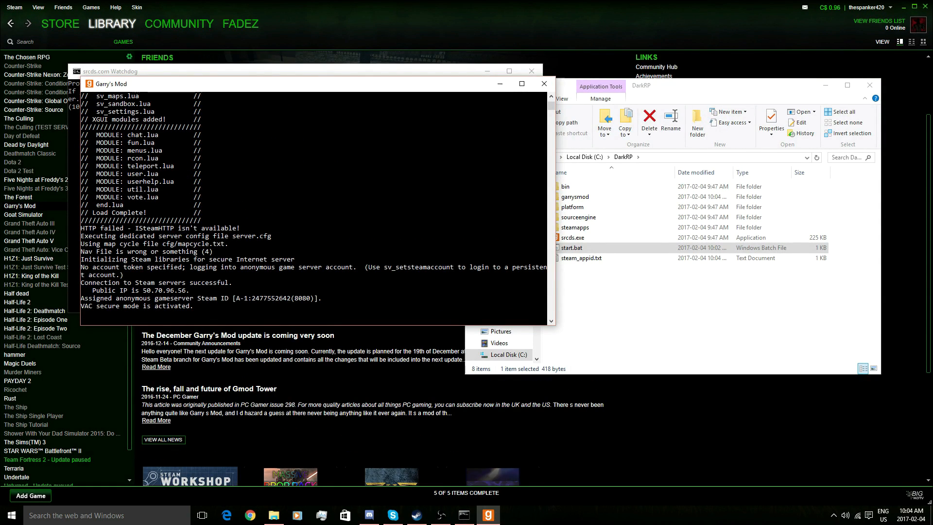
click(207, 58)
scroll(206, 59, up, 3)
- Launch Garry's Mod and join the local server from Find Multiplayer Game > Local Network > DarkRP
click(154, 108)
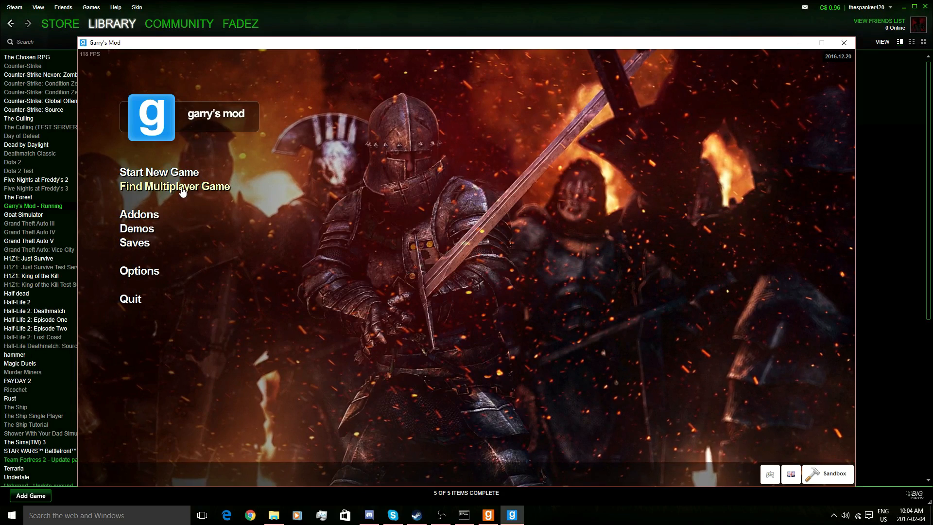
click(183, 187)
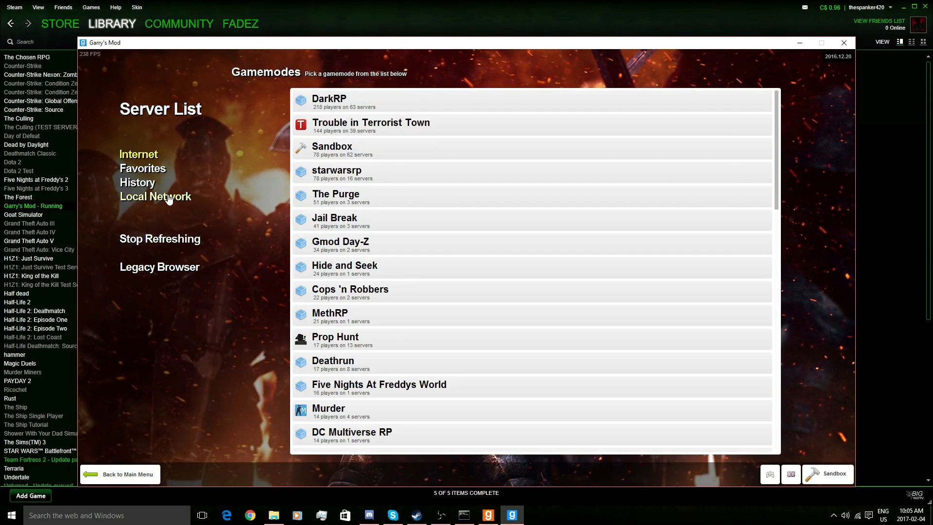
click(168, 199)
click(306, 103)
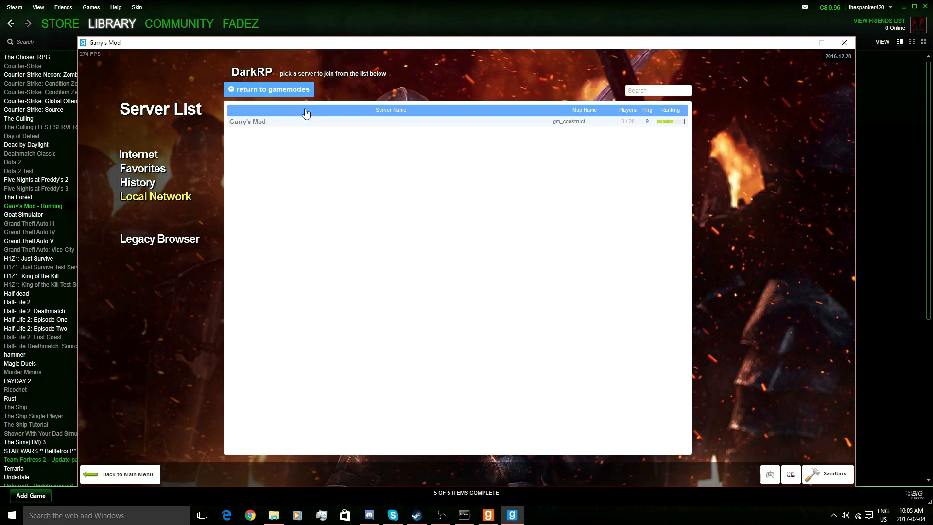
double_click(290, 122)
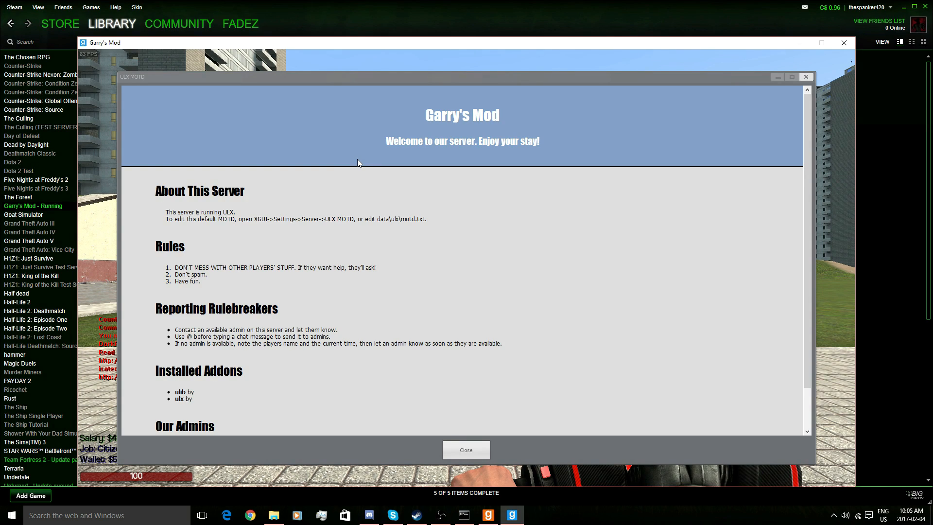
- Scroll through the ULX welcome message and close it
scroll(341, 204, down, 2)
scroll(345, 250, up, 2)
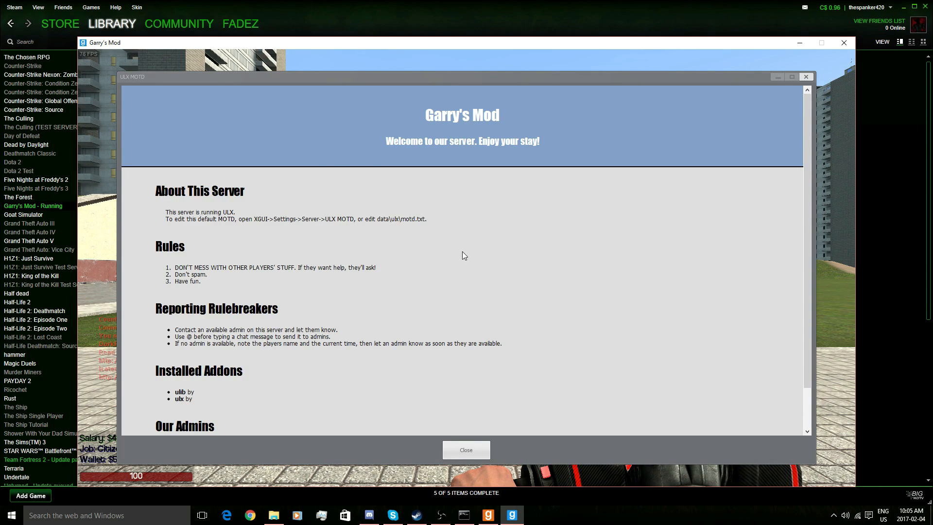
scroll(466, 250, down, 2)
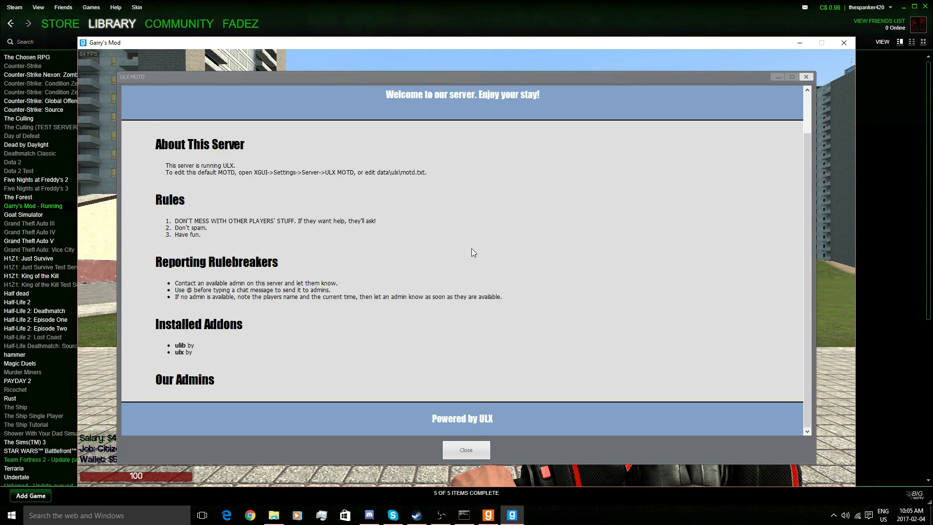
click(462, 455)
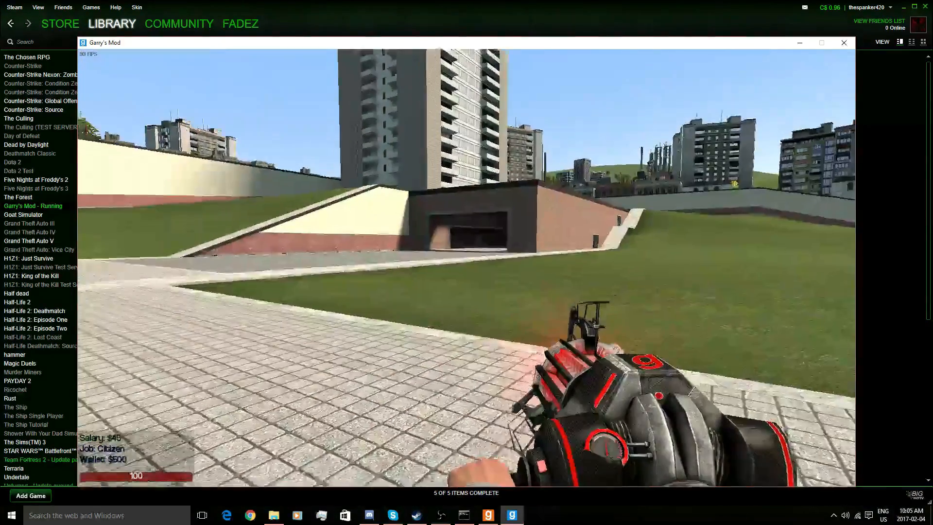
- Select the Counter Strike Source warning lines in chat, close chat, and open the DarkRP shop
key(y)
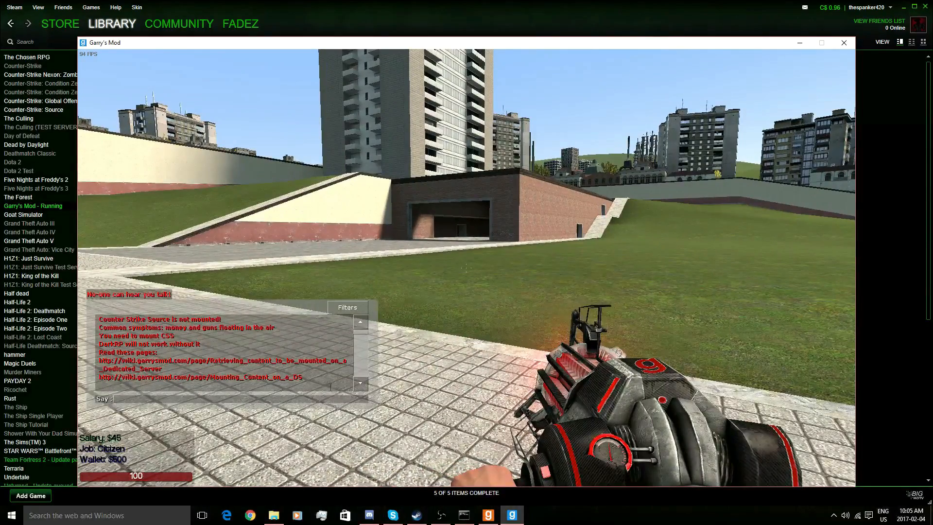
drag(330, 388, 87, 344)
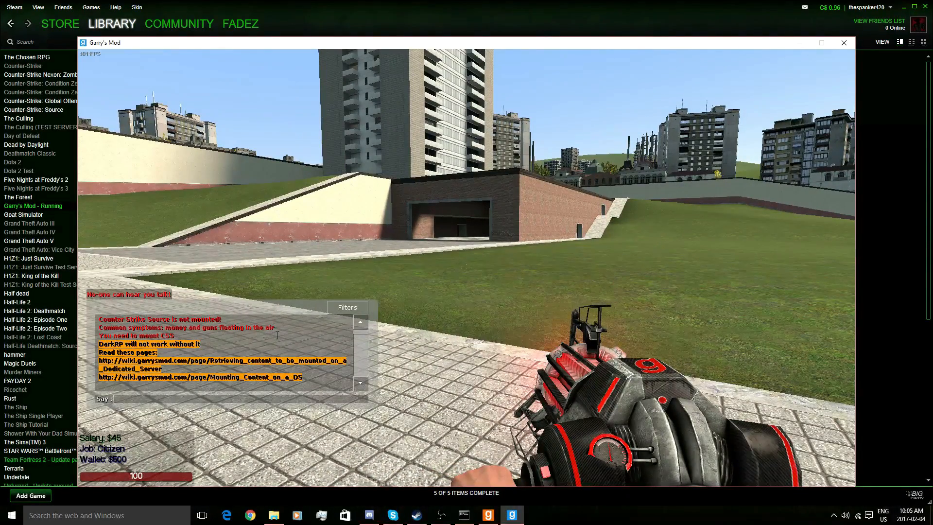
click(308, 390)
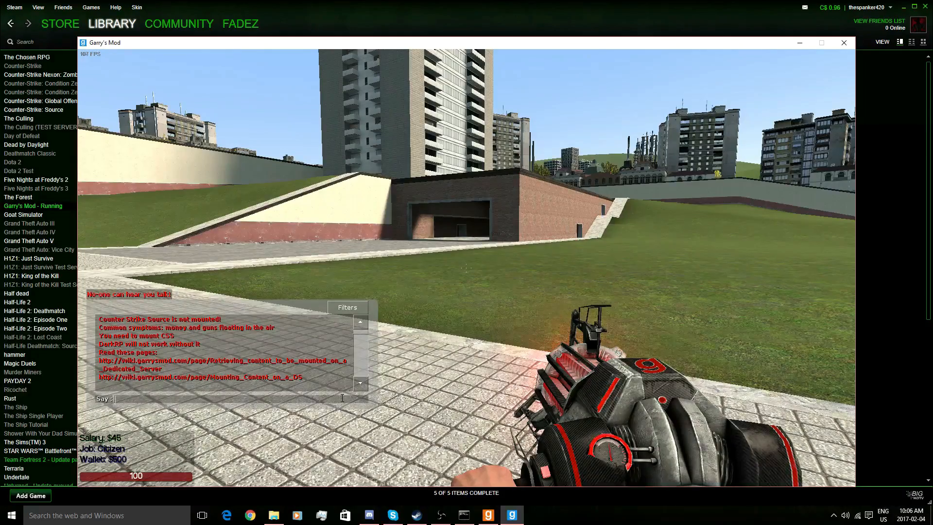
key(Escape)
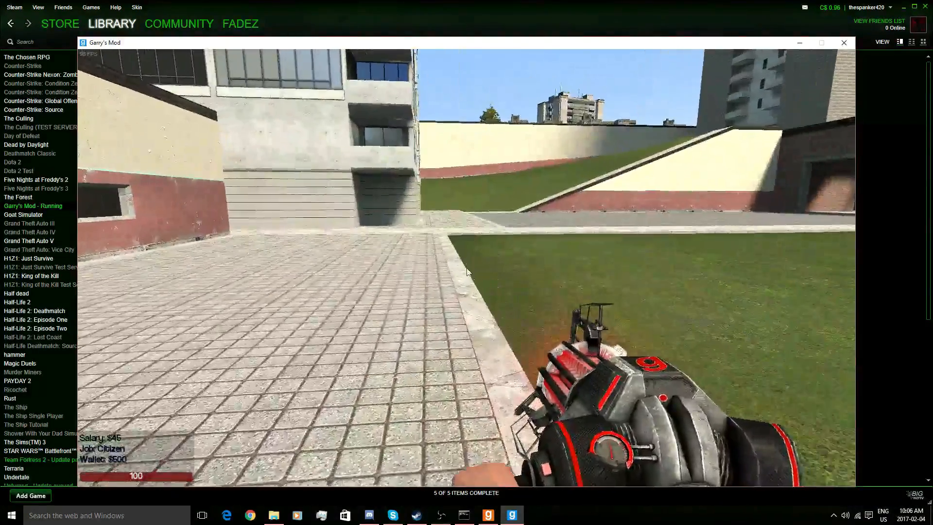
key(F4)
- Browse the shop's Miscellaneous, Weapons, Ammo and Jobs tabs, then close the shop menu
click(216, 105)
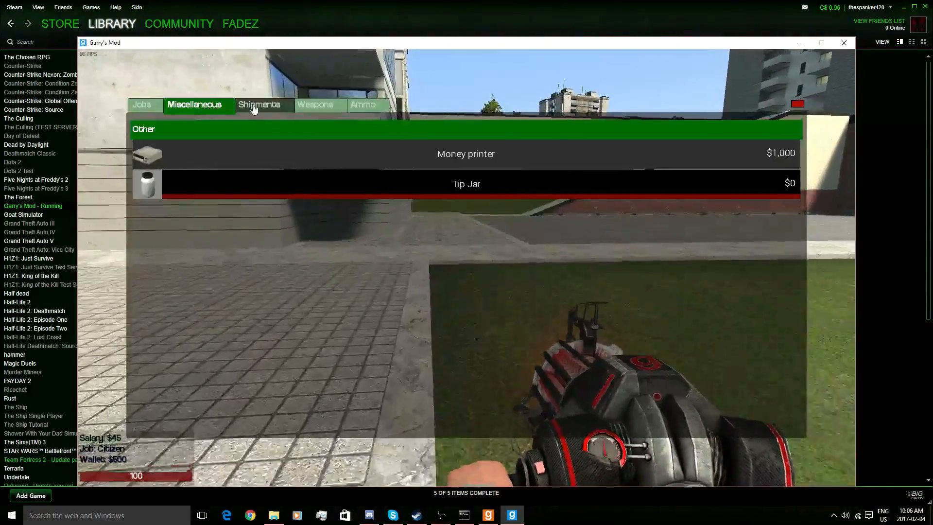
click(315, 105)
click(362, 105)
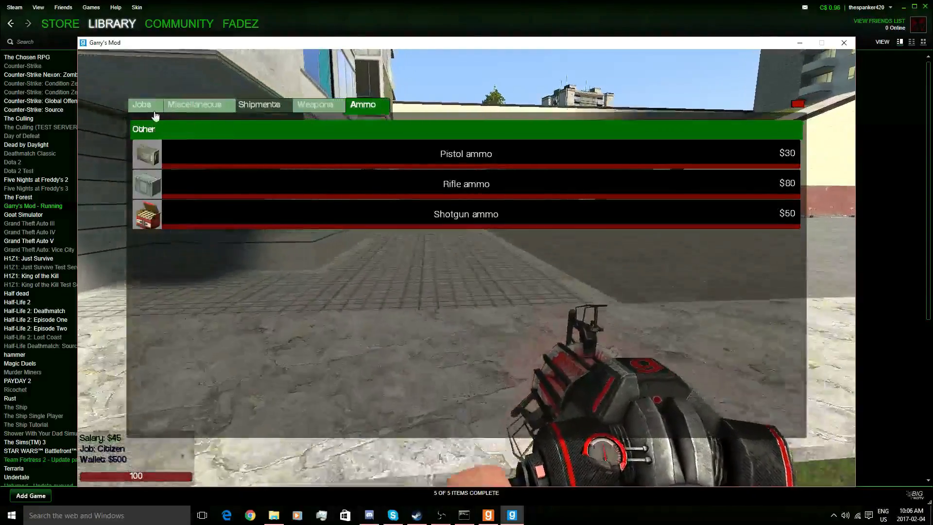
click(154, 111)
key(F4)
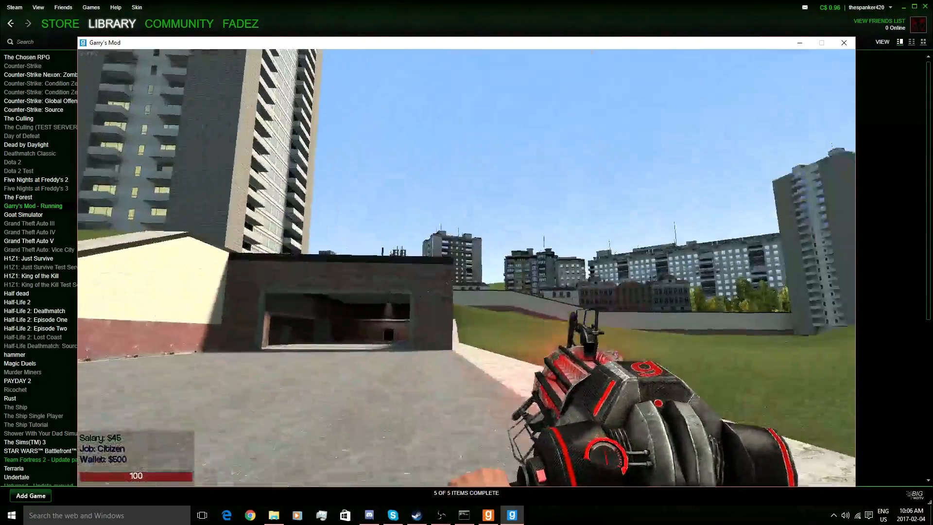
- Noclip up over the building's roof and send !menu in chat to open the ULX menu
key(w)
key(v)
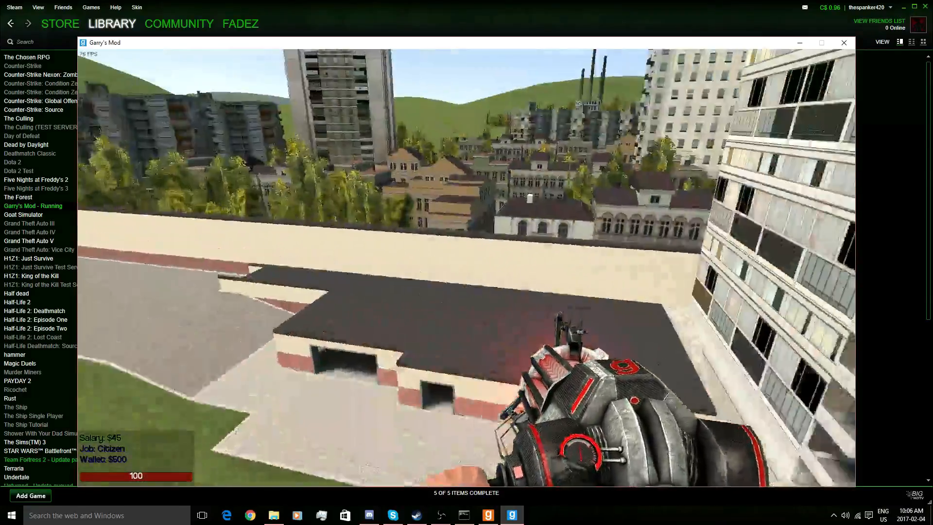
key(w)
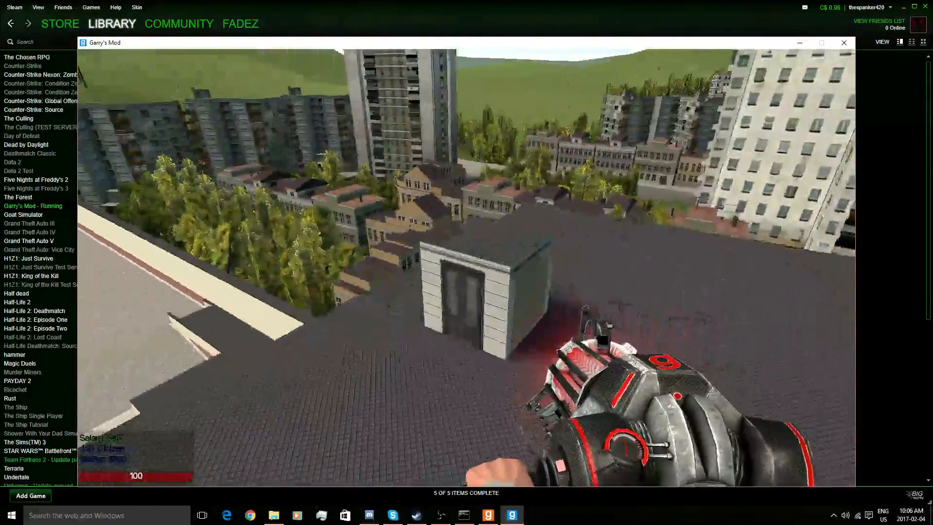
key(w)
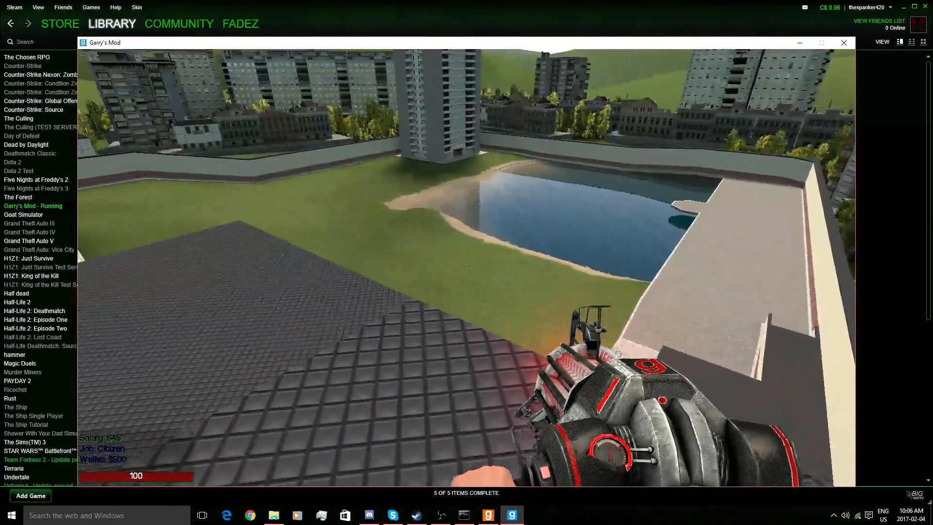
text(y!menu)
key(Return)
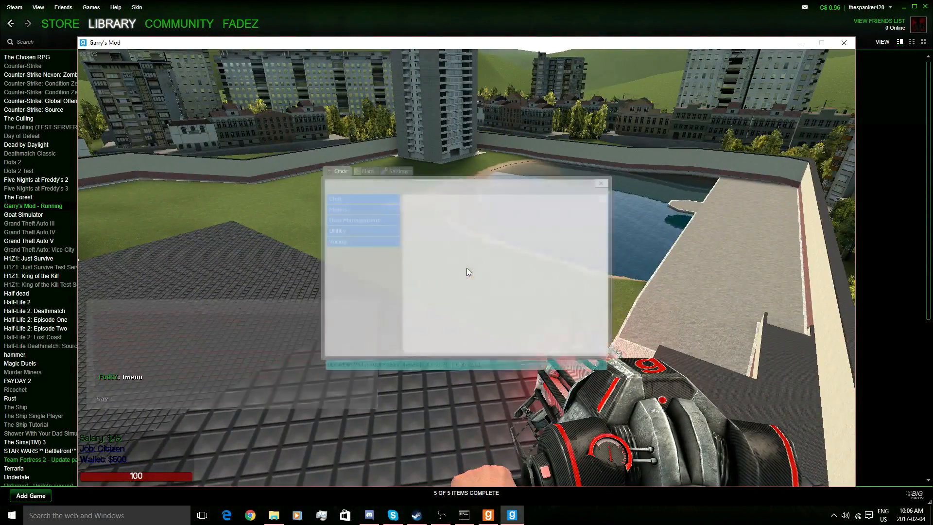
- Check the ULX Settings tab, close the admin menu, and open the game's developer console
click(392, 171)
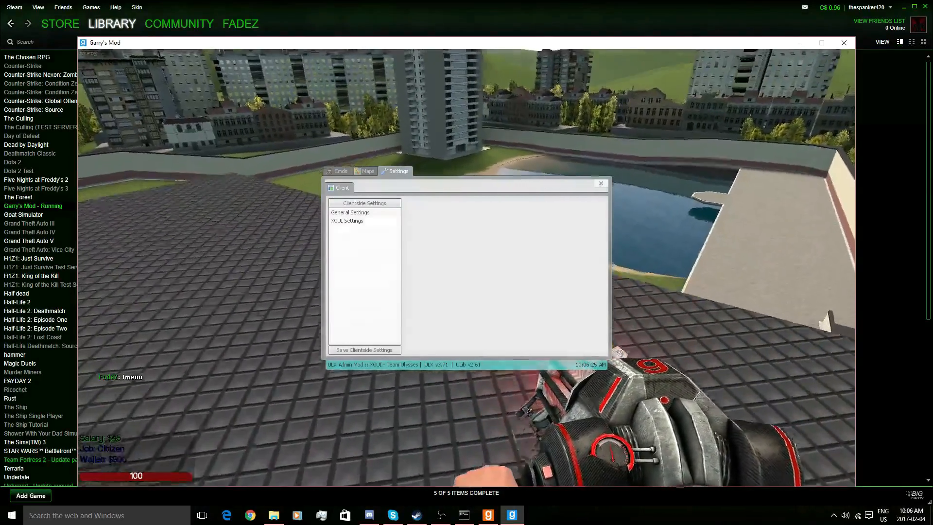
click(601, 183)
key(Escape)
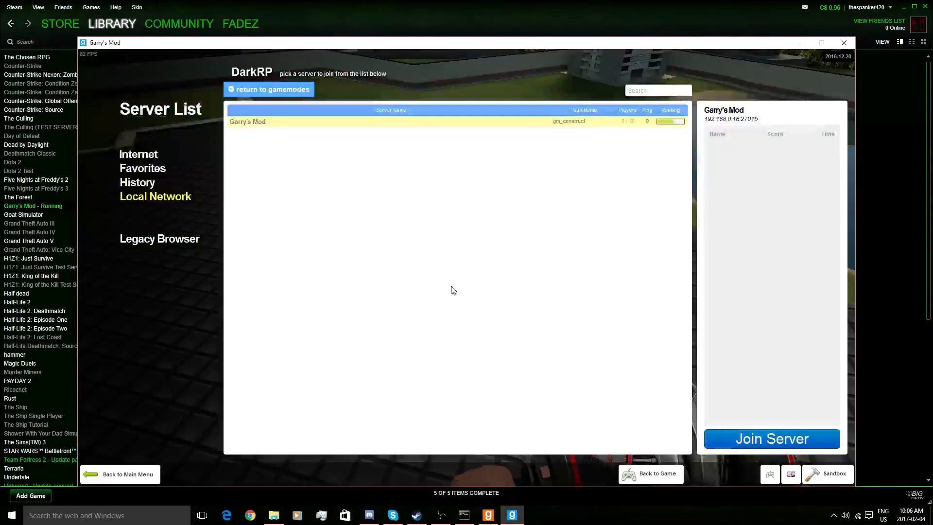
click(484, 514)
click(379, 378)
key(Escape)
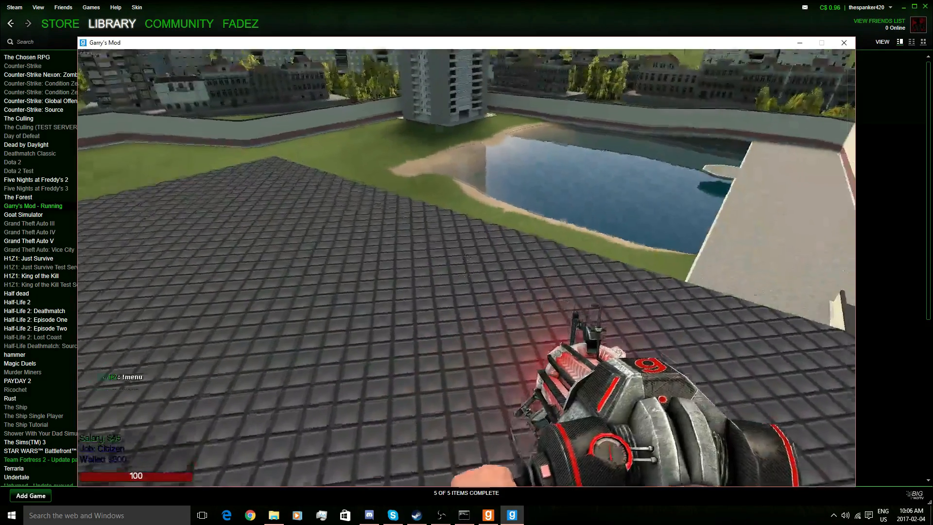
key(grave)
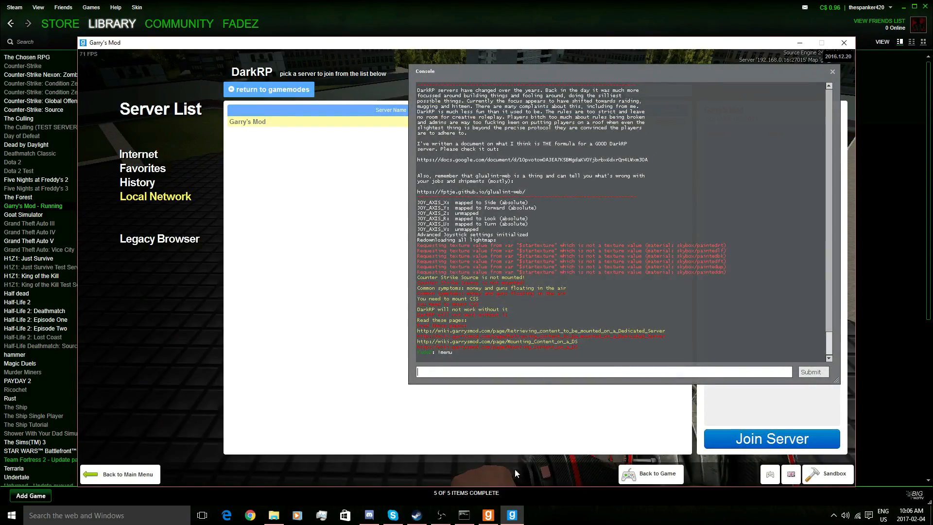
click(488, 513)
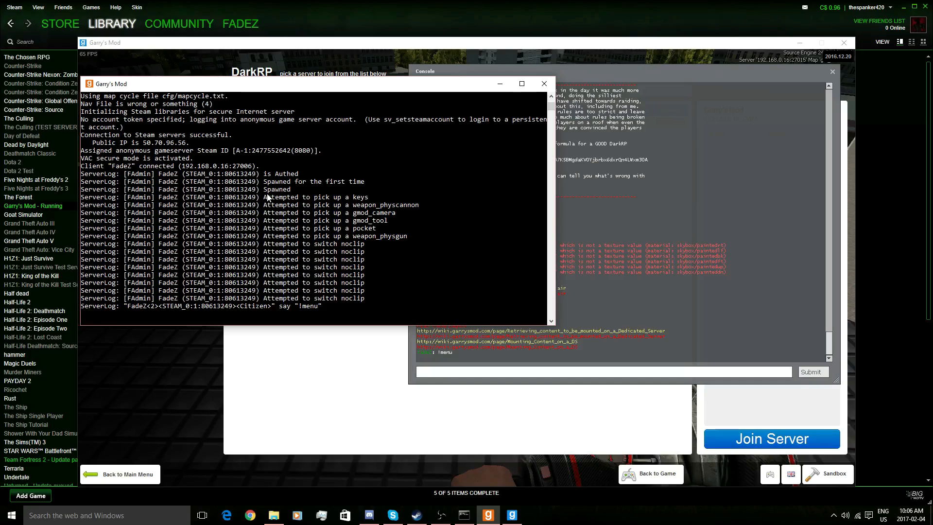
- Start typing the ulx command in the server console and check the player's name on the scoreboard
text(ulx adduser)
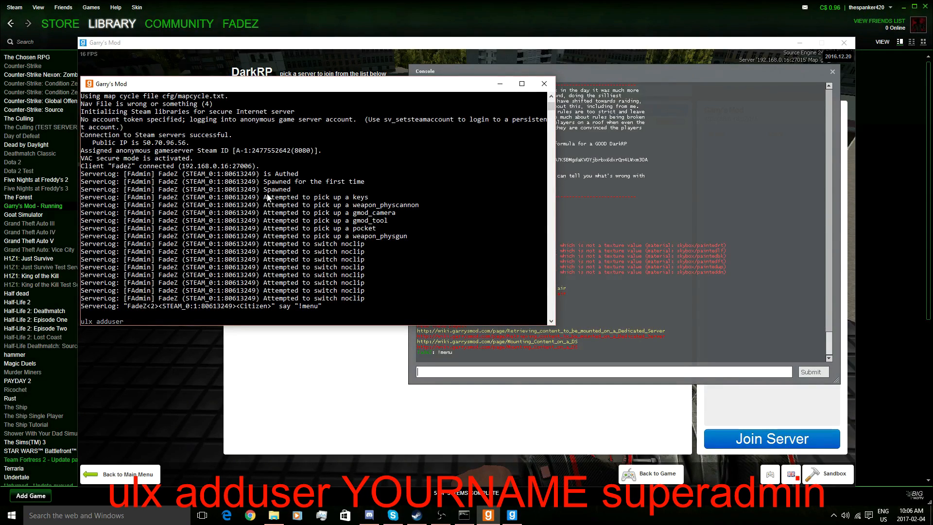
click(306, 370)
key(Escape)
key(Escape)
key(Escape)
key(Tab)
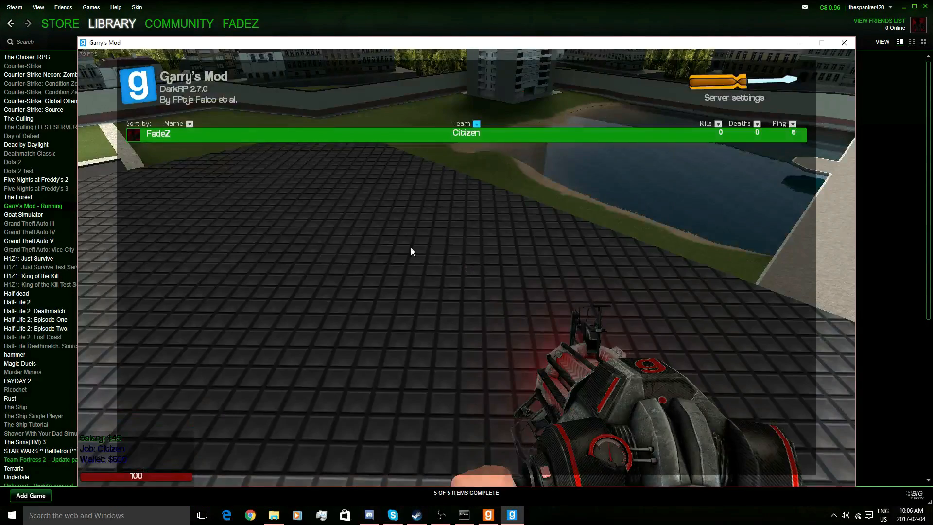
key(Escape)
- Run ulx adduser to make the player superadmin, then close the in-game console
click(487, 515)
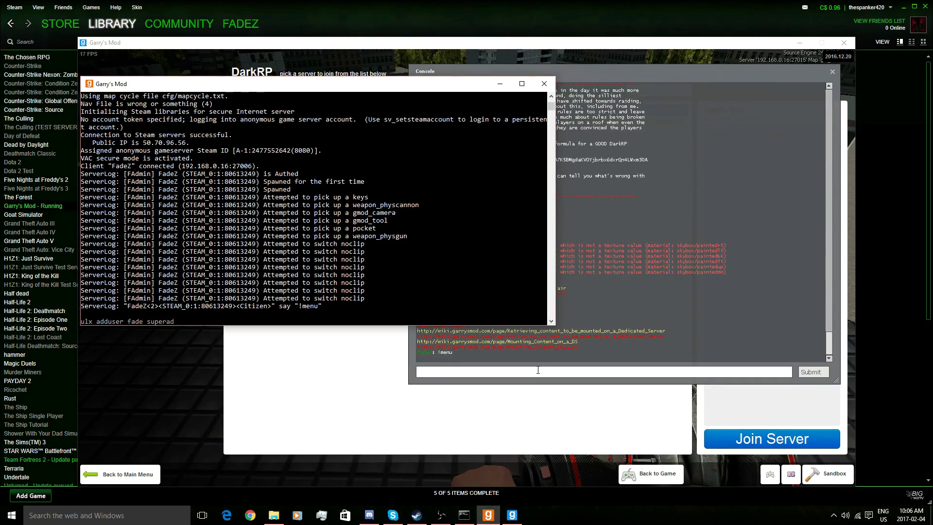
key(Return)
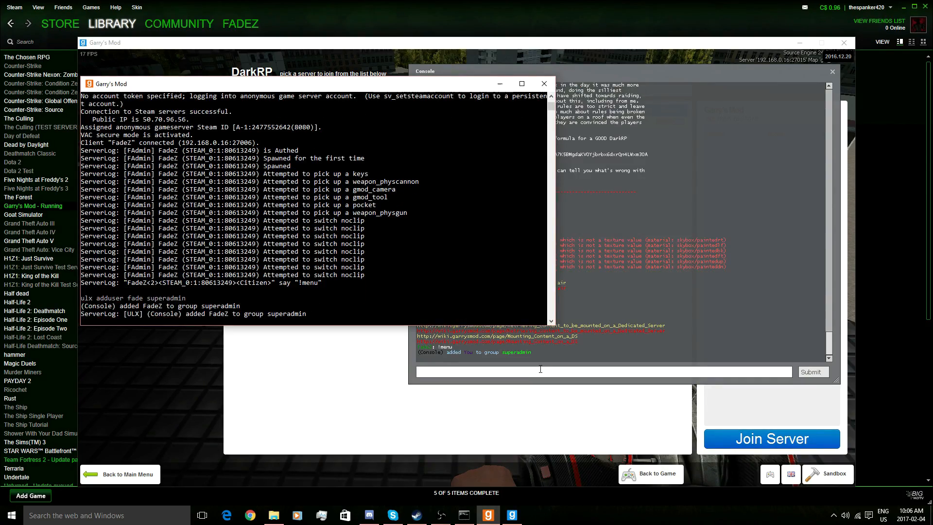
click(443, 363)
key(Escape)
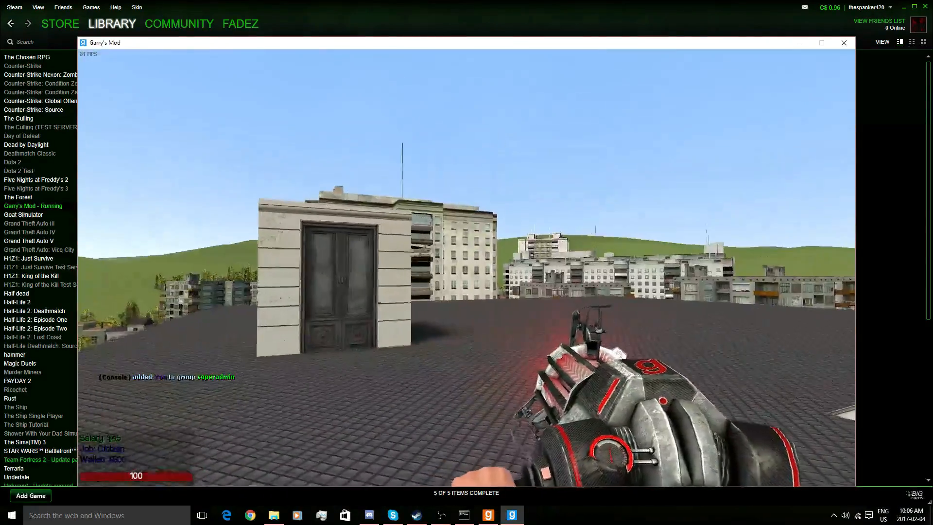
- Send !menu in chat to bring up the ULX admin menu
text(y!menu)
key(Return)
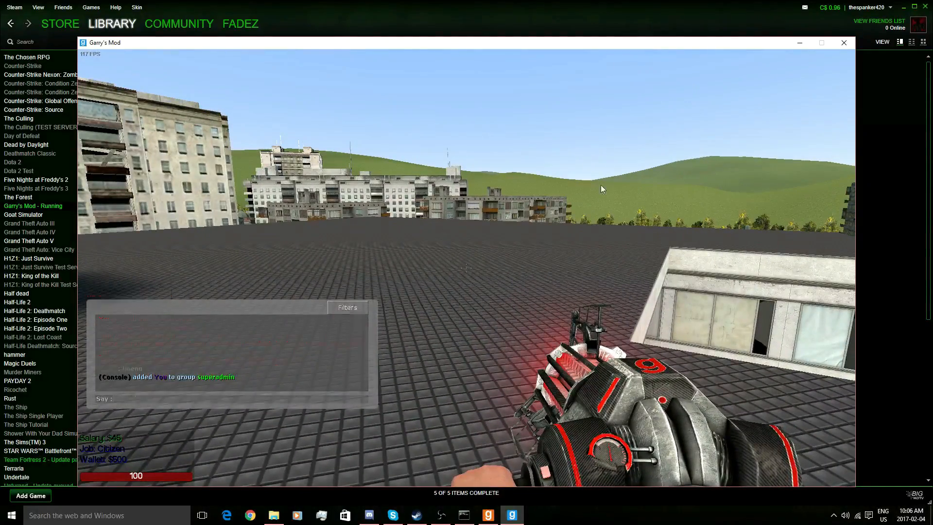
key(s)
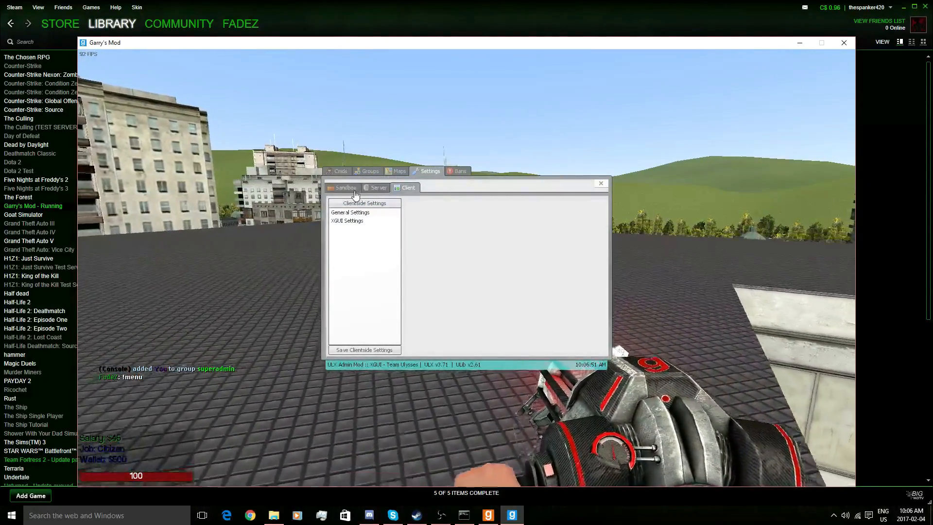
key(s)
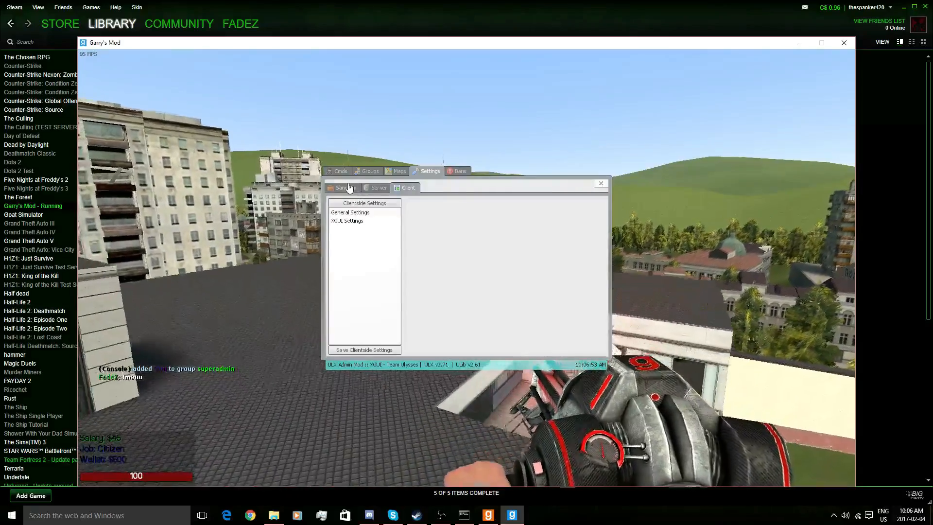
key(w)
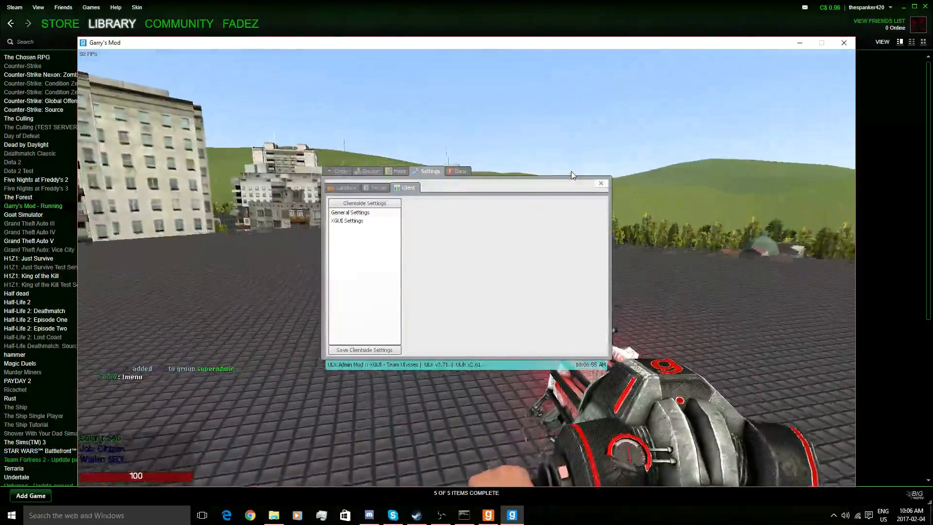
key(s)
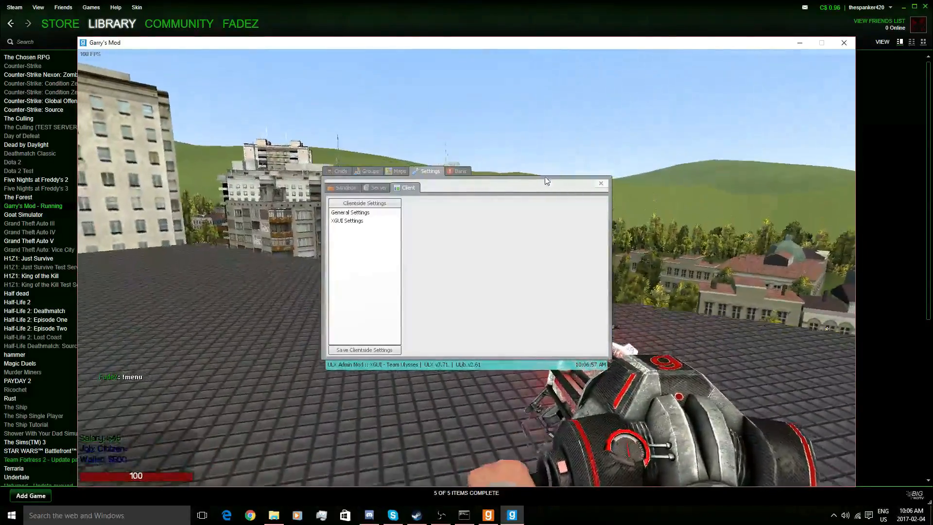
- Uncheck Enable Noclip and Enable Godmode in XGUI's Sandbox settings
click(346, 188)
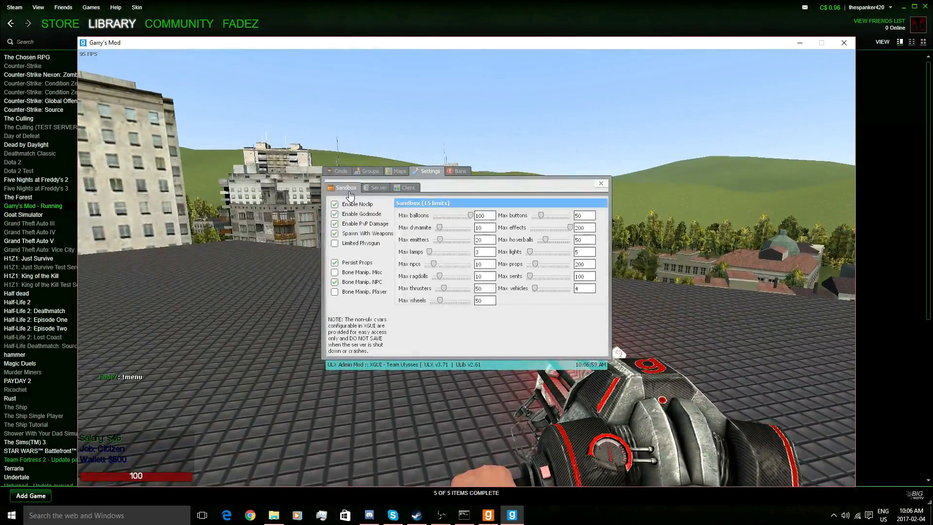
click(335, 216)
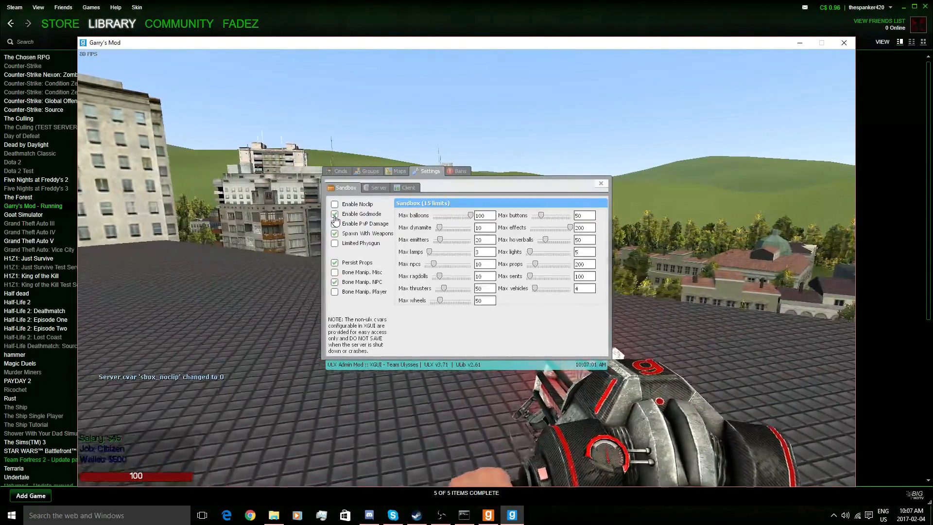
click(601, 186)
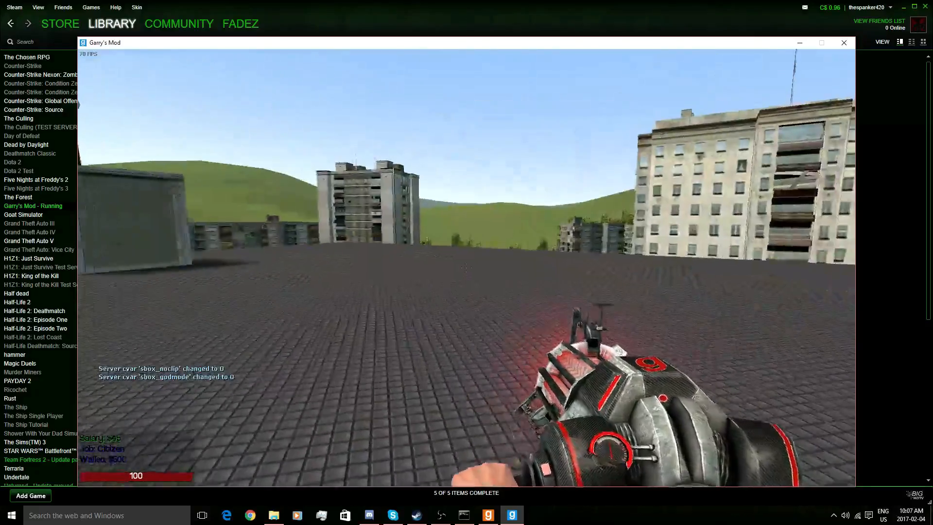
- Close the admin menu, noclip over the rooftops toward the pond, and respawn after dying
key(v)
key(w)
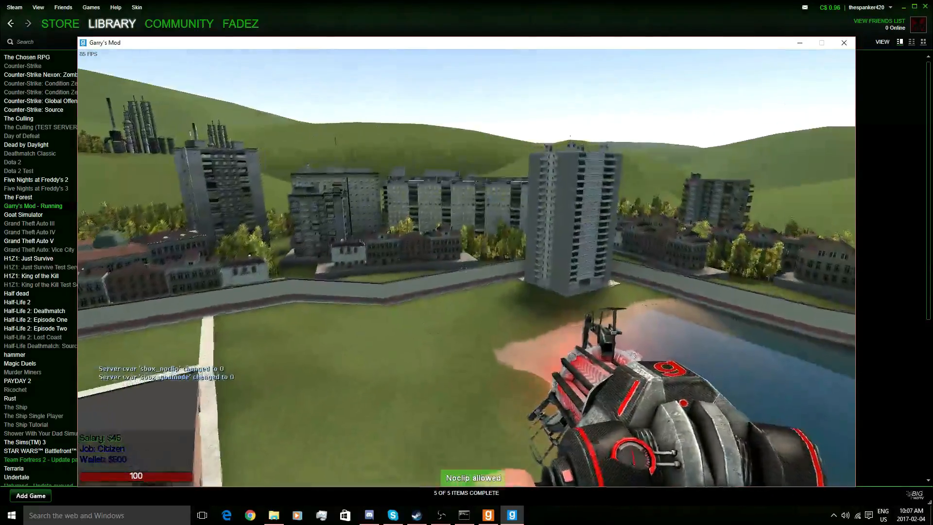
key(s)
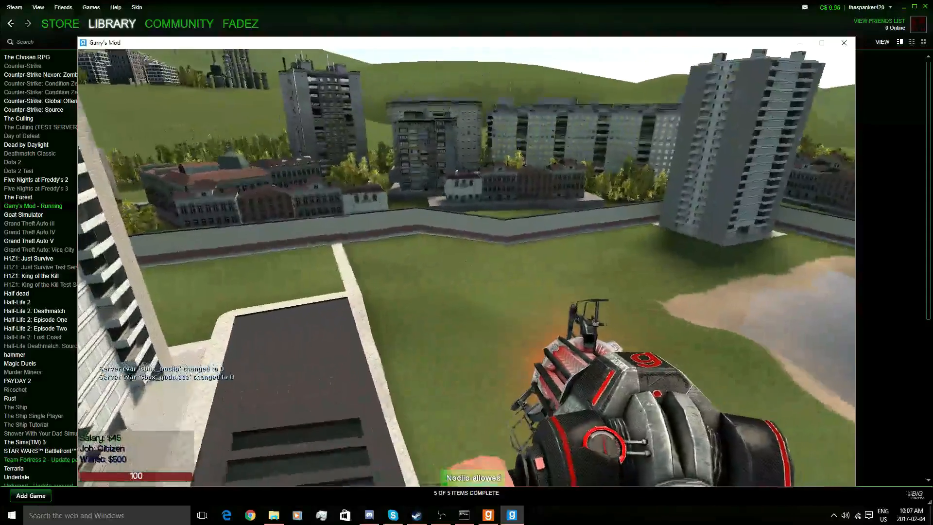
key(w)
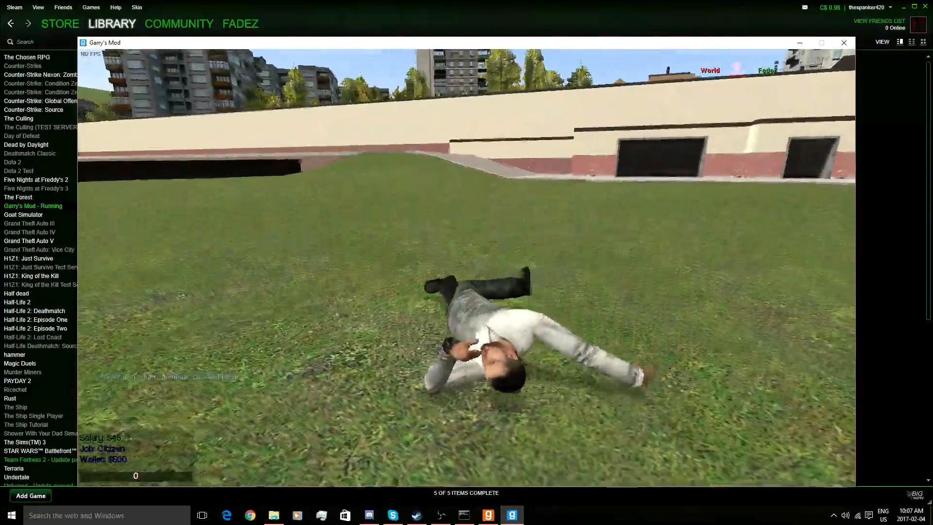
click(466, 268)
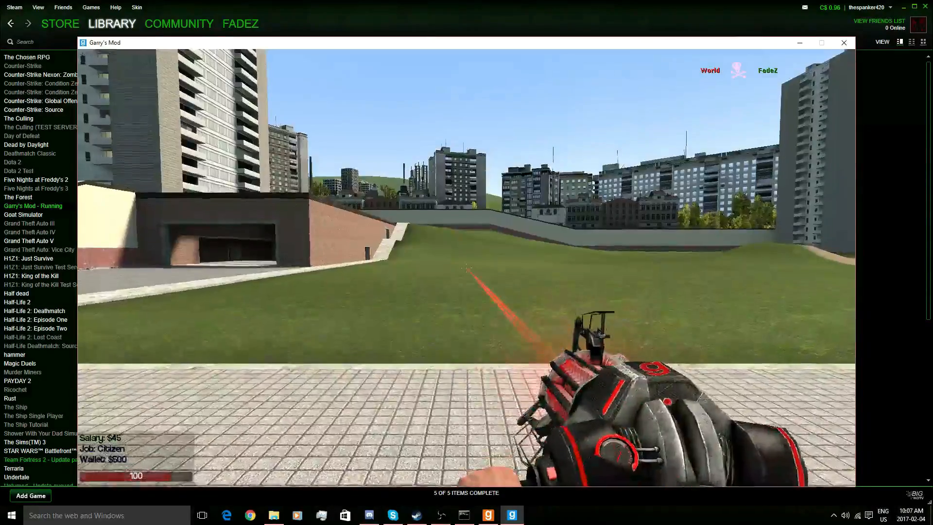
- Send !god in chat, correcting the earlier typo, to grant yourself god mode
text(y!gos)
key(Return)
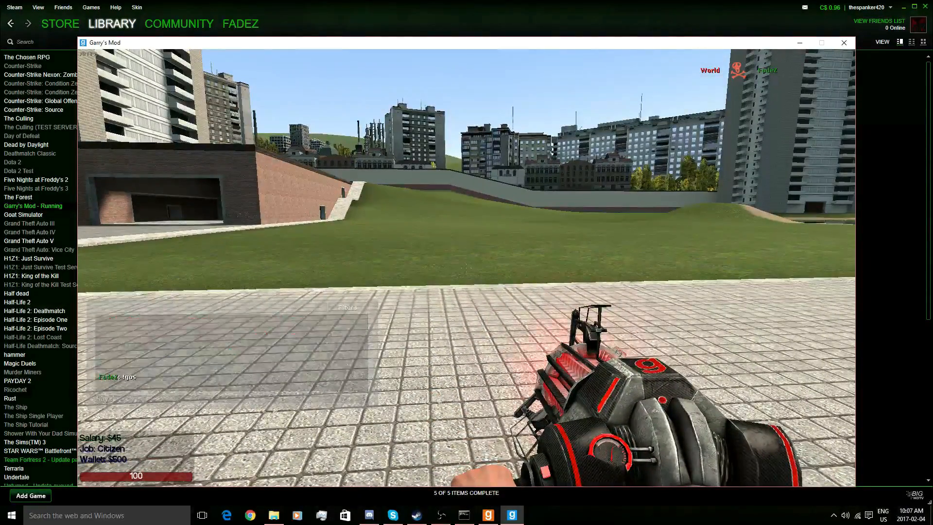
text(y!)
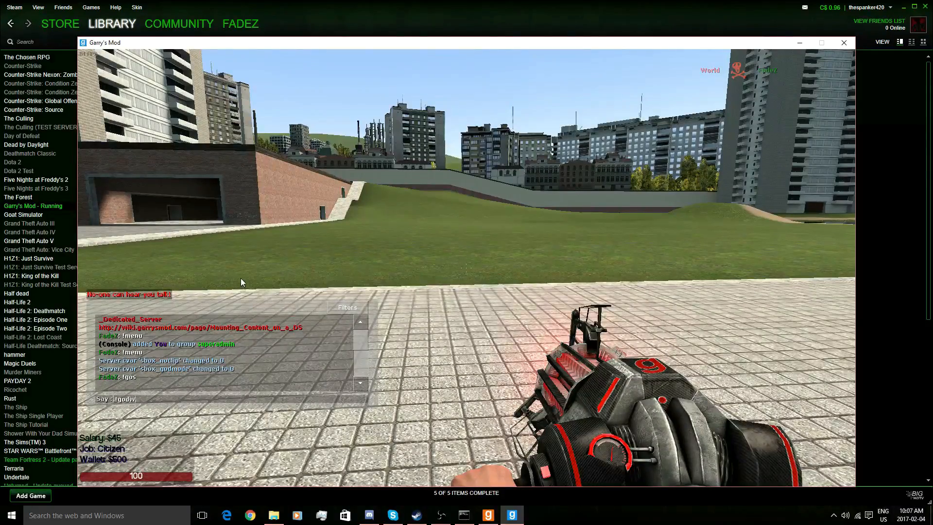
text(godw)
key(BackSpace)
key(Return)
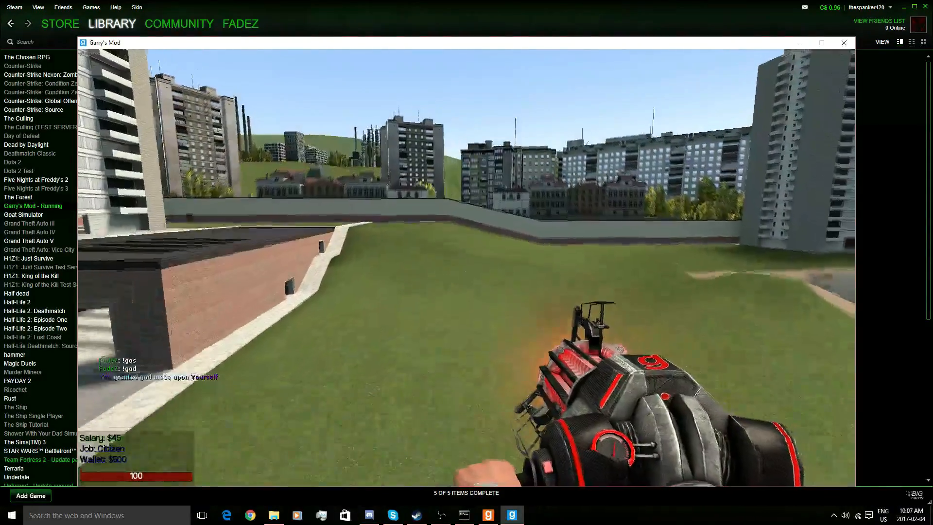
- Noclip across the walled pond, up past the tower's top floors, and over the city to another rooftop
key(w)
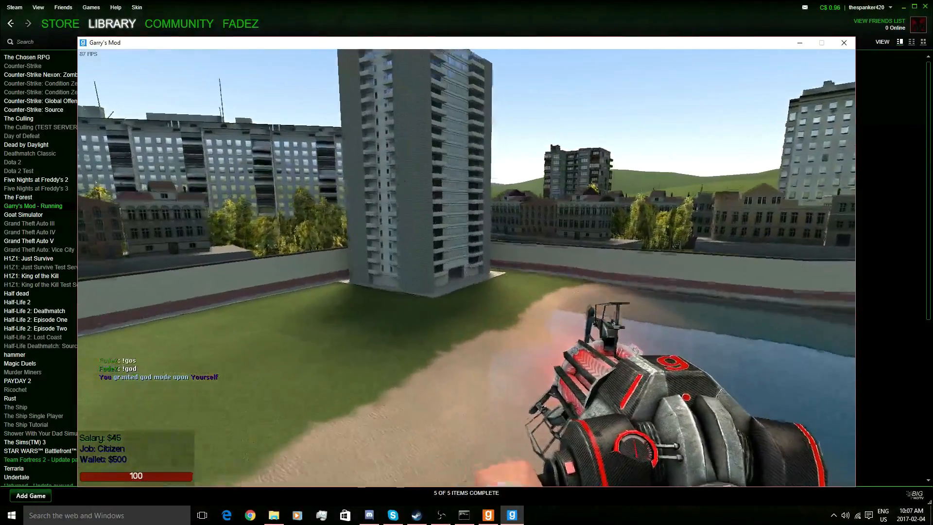
key(s)
key(w)
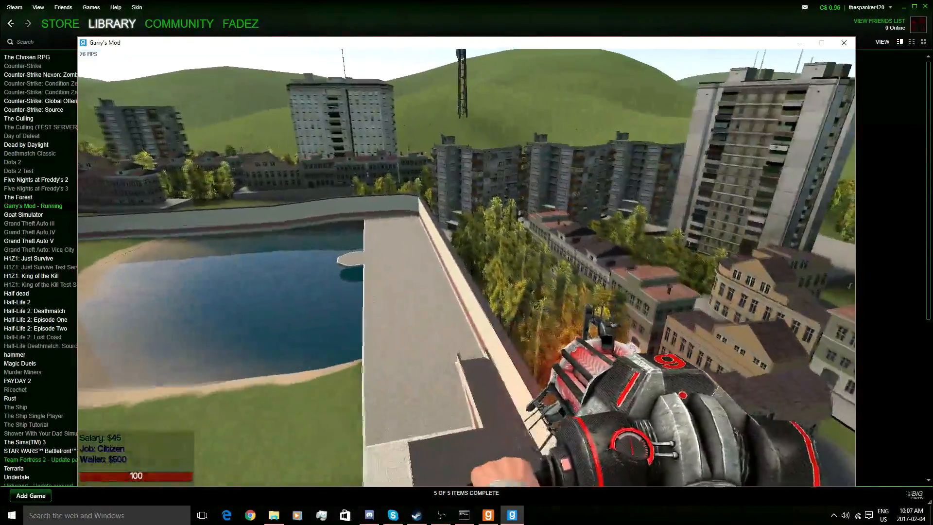
key(w)
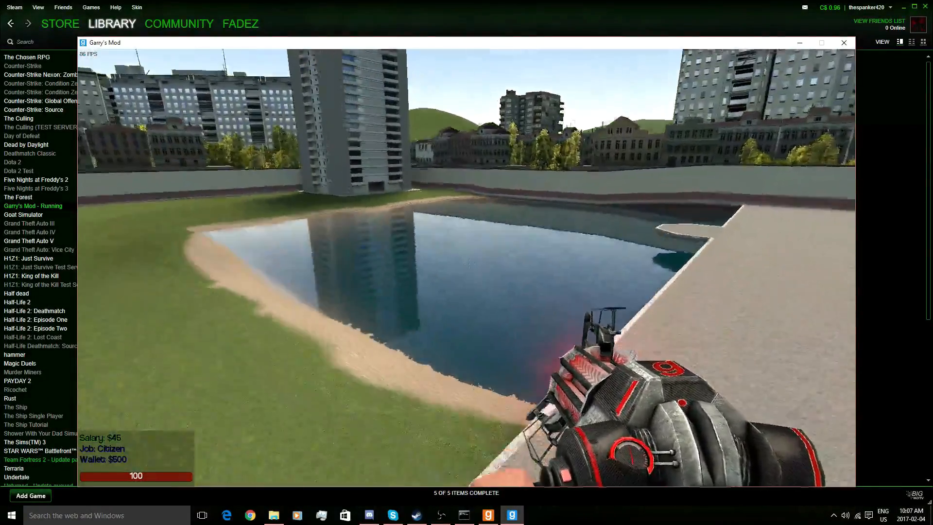
key(w)
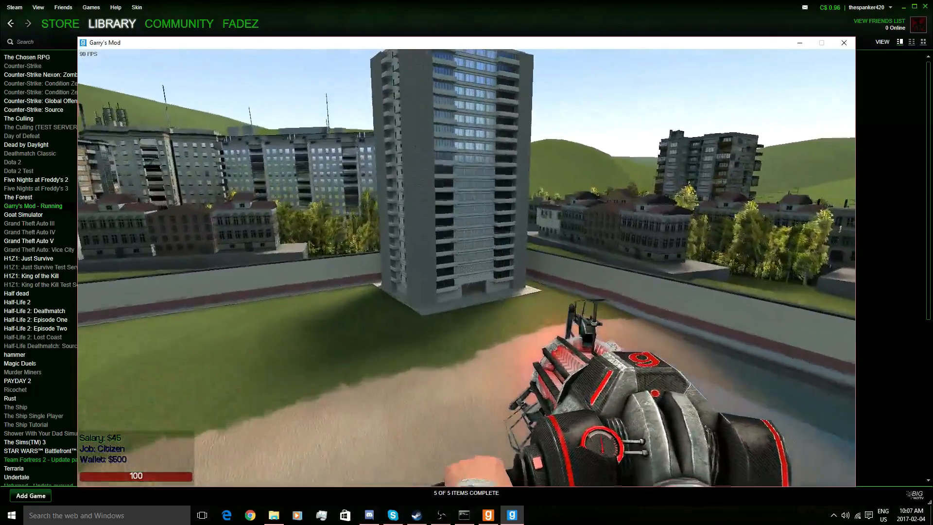
key(w)
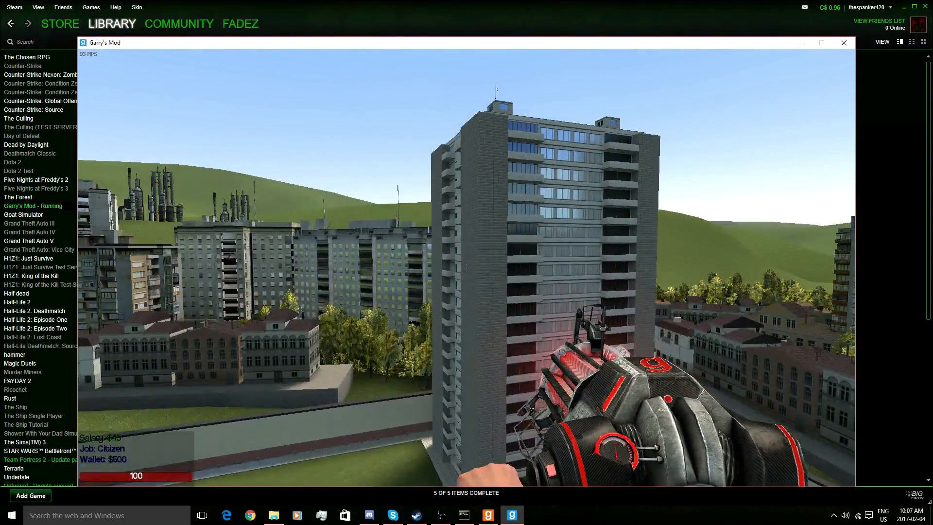
key(w)
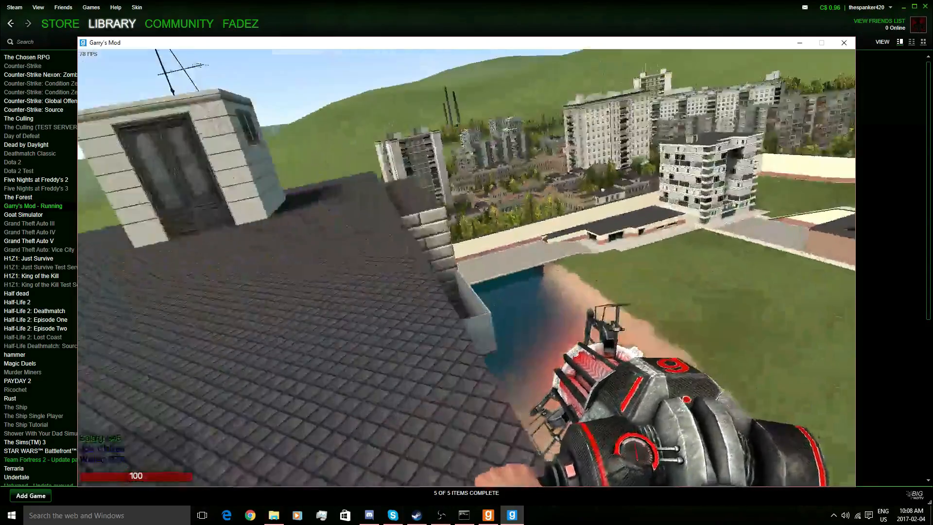
key(w)
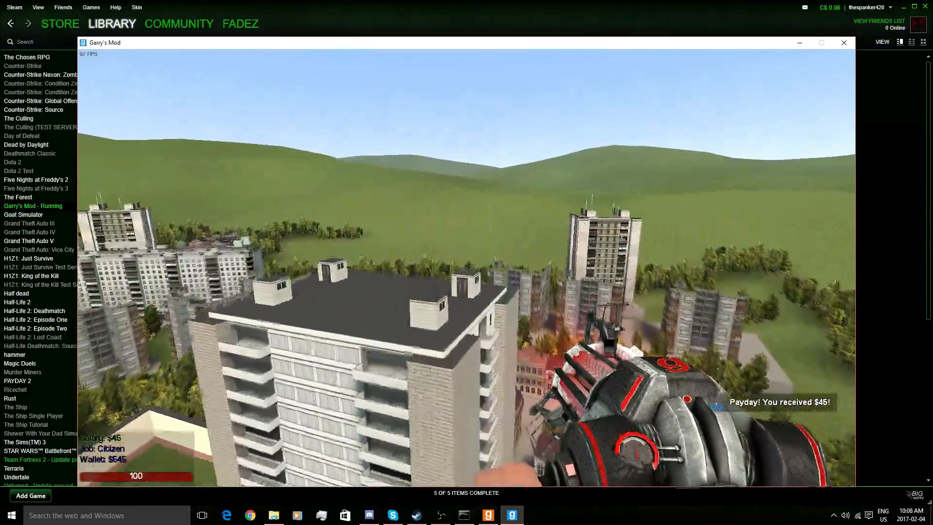
key(w)
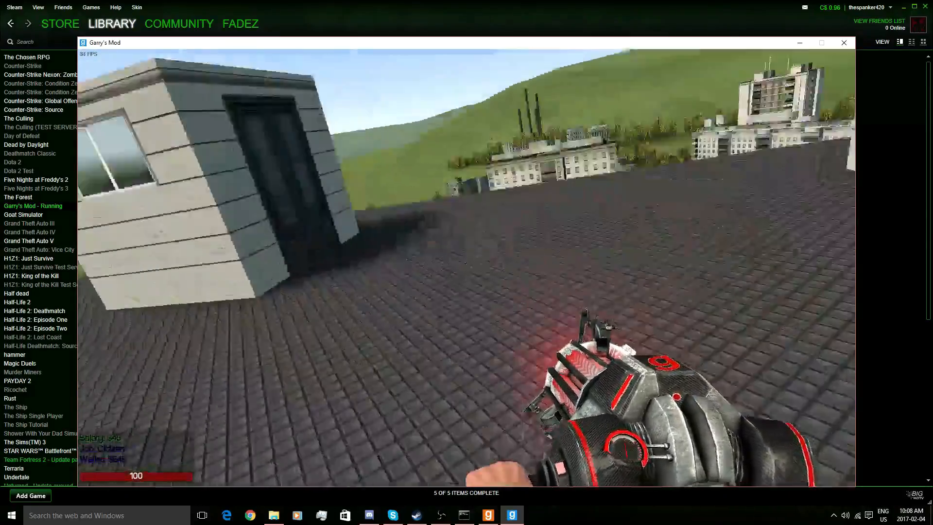
key(w)
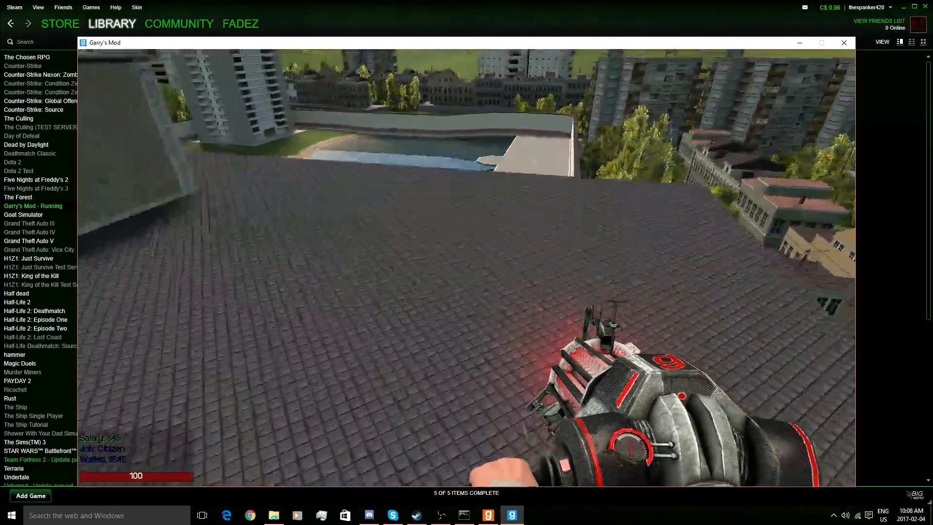